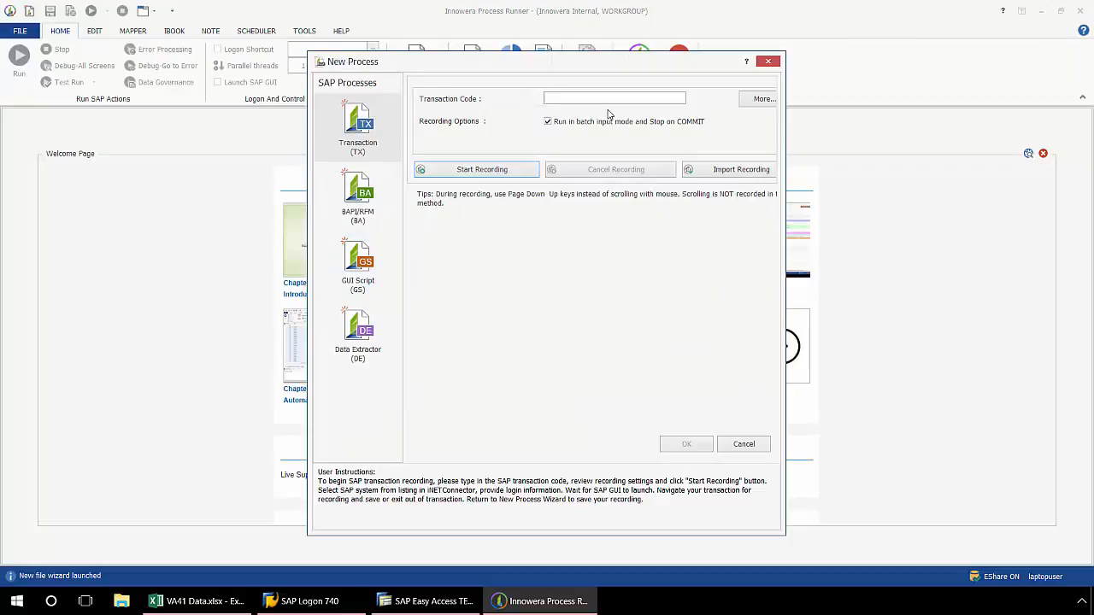
- Start recording transaction VA41 and log on to the LG_47 system with the account password
{"action": "type", "text": "VA41"}
{"action": "left_click", "coordinate": [519, 177]}
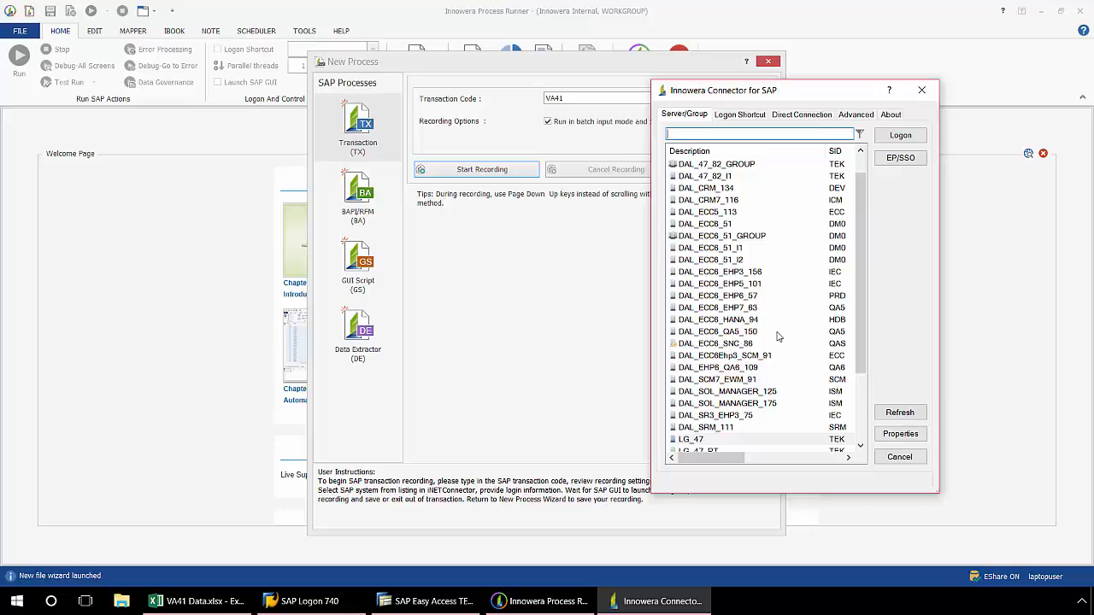
{"action": "left_click", "coordinate": [740, 439]}
{"action": "left_click", "coordinate": [900, 135]}
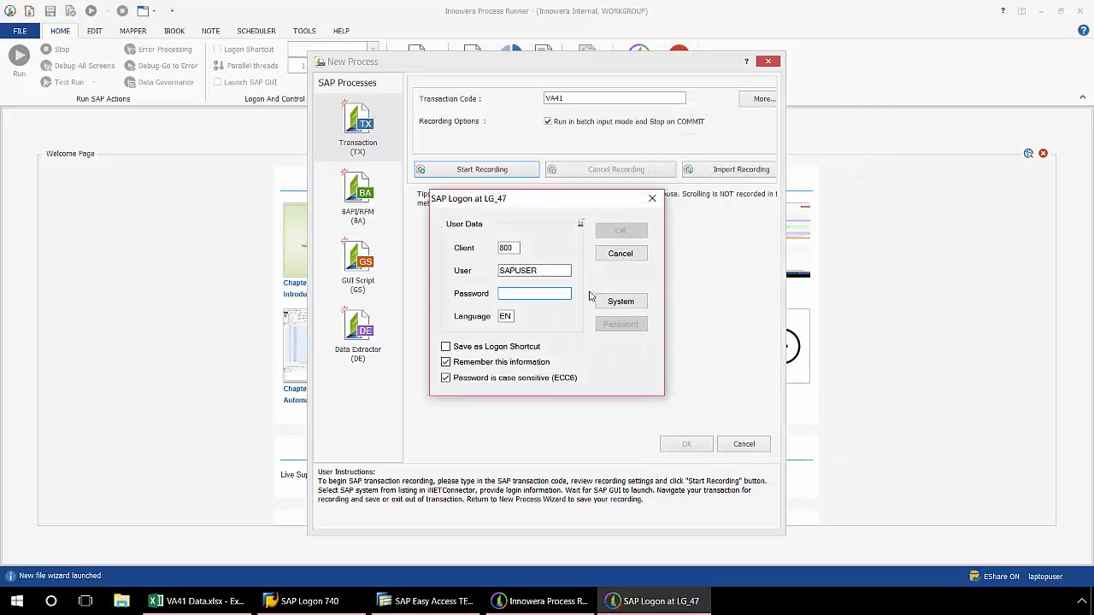
{"action": "type", "text": "****"}
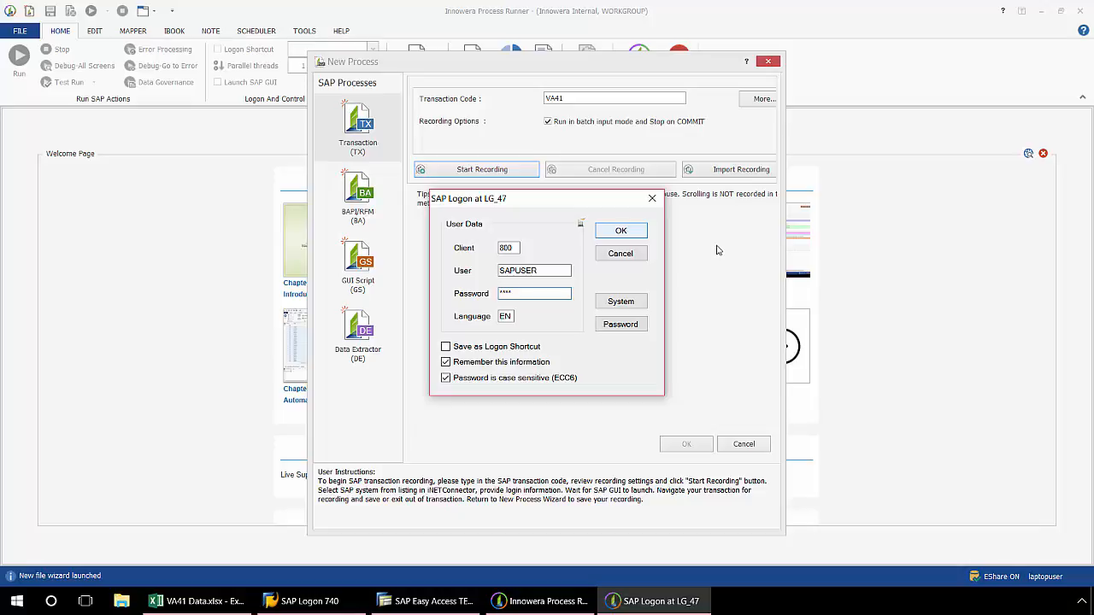
{"action": "key", "text": "Return"}
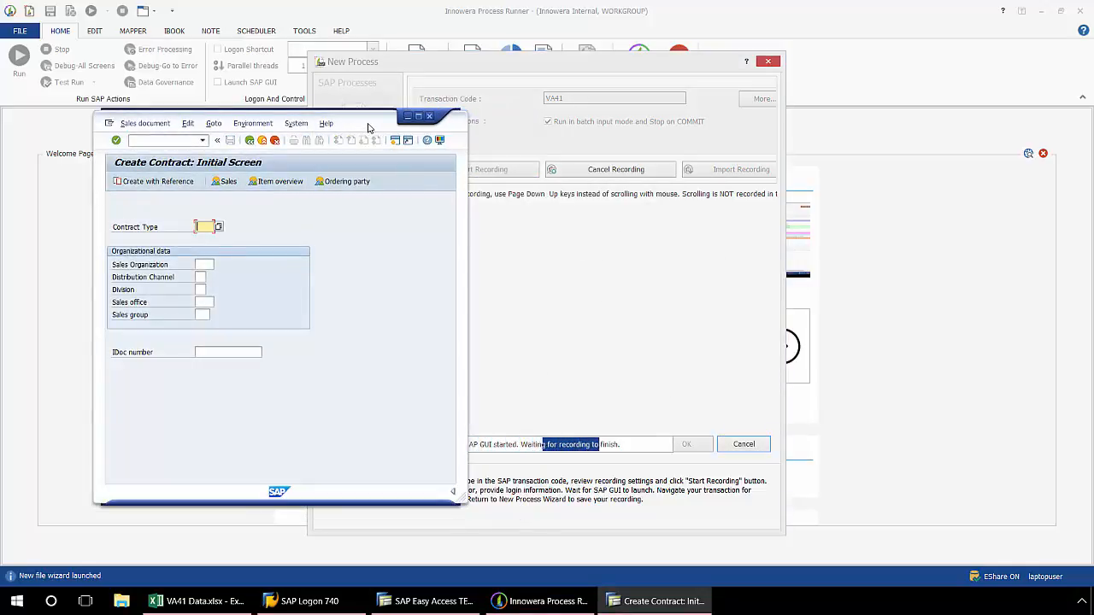
- Place the SAP contract window over the VA41 Data workbook and set the contract type to NMS (Quantity Contract)
{"action": "left_click_drag", "start_coordinate": [389, 128], "coordinate": [915, 105]}
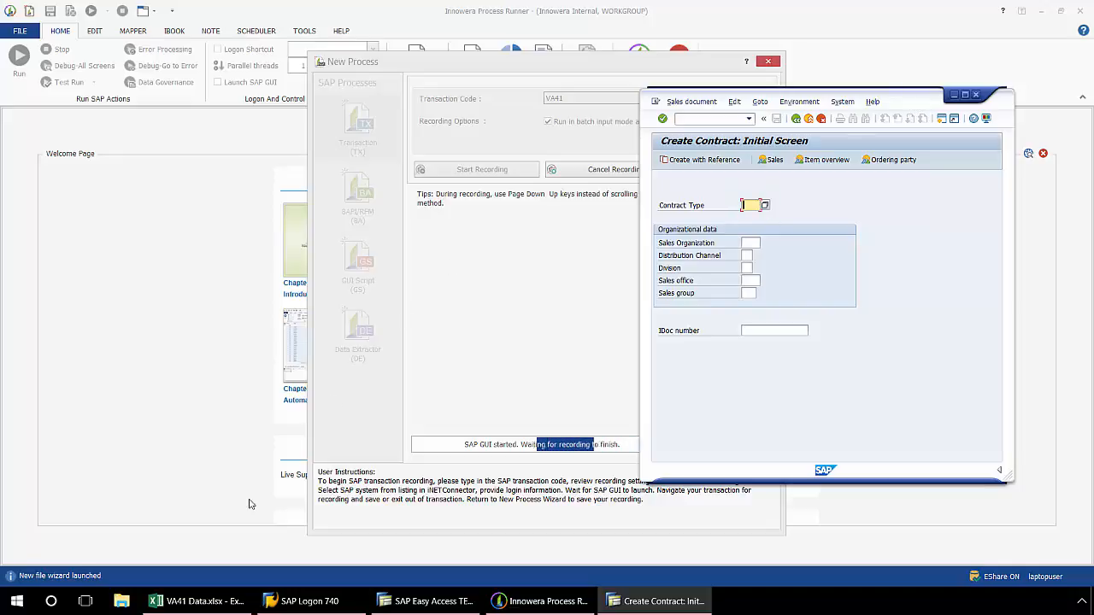
{"action": "left_click", "coordinate": [195, 602]}
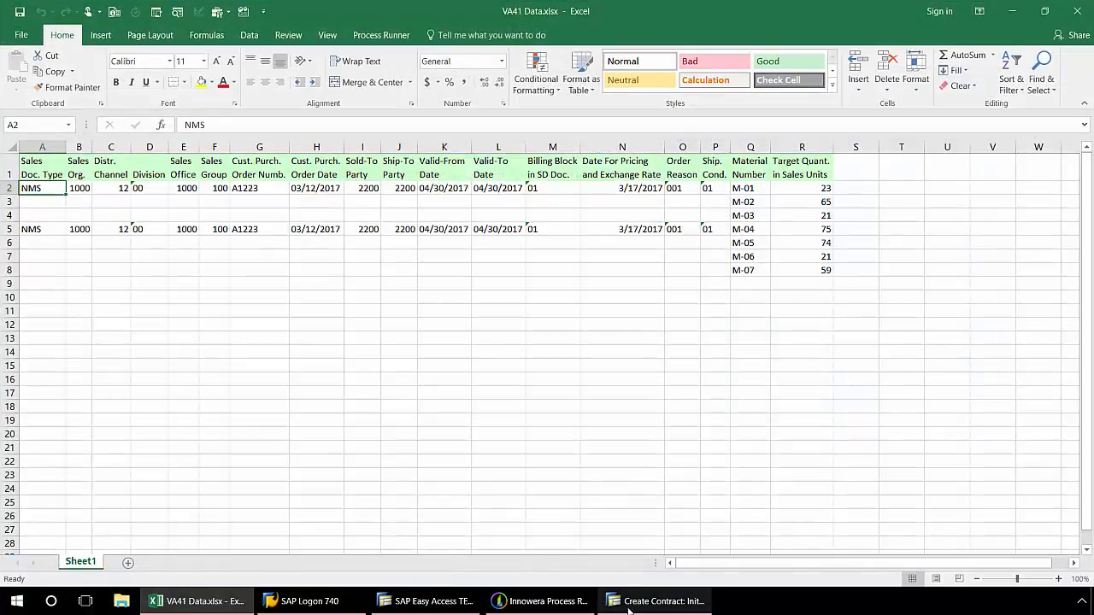
{"action": "left_click", "coordinate": [658, 602]}
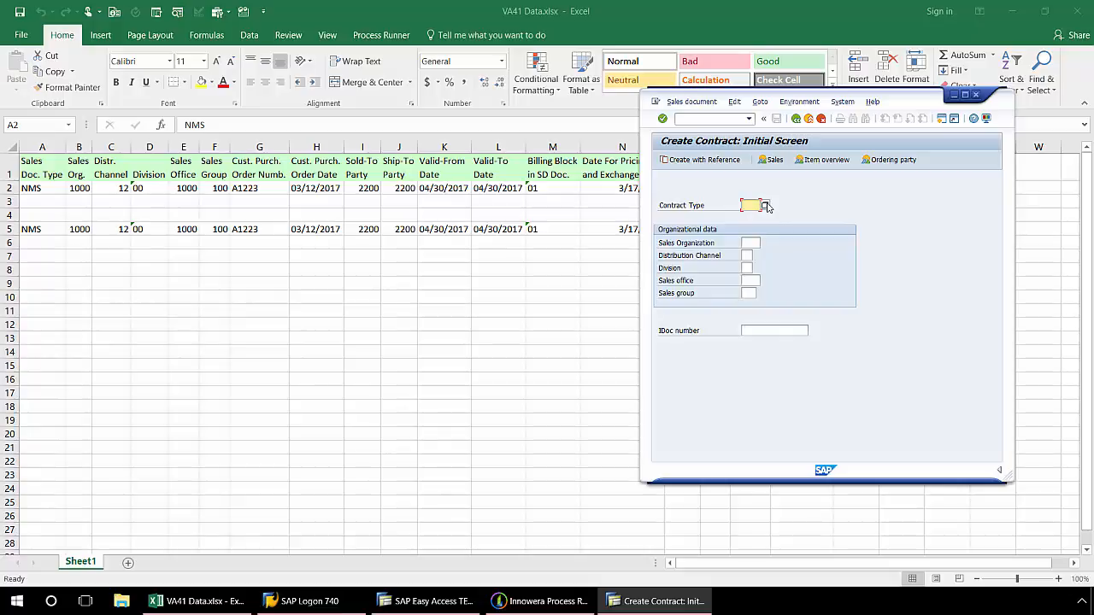
{"action": "left_click", "coordinate": [765, 205]}
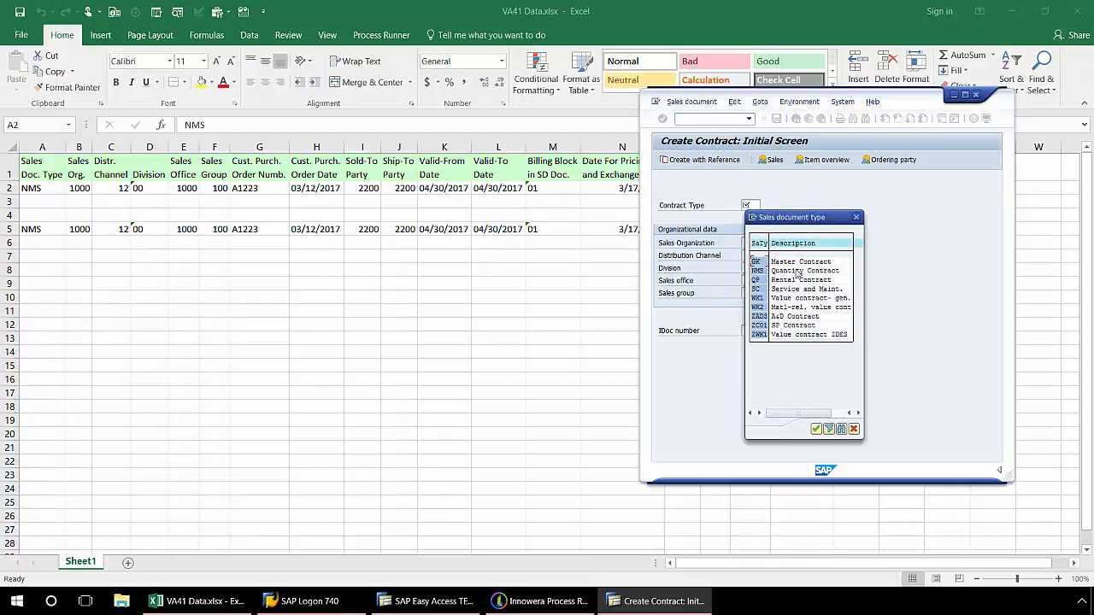
{"action": "double_click", "coordinate": [797, 271]}
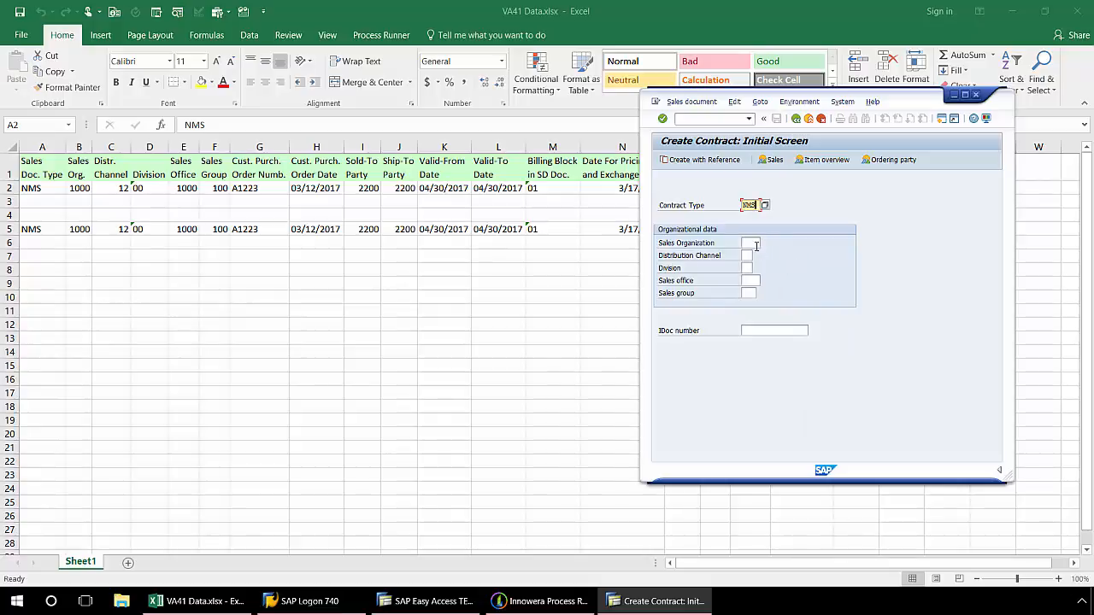
- Enter sales organization 1000, distribution channel 12, division 00, sales office 1000 and sales group 100, and continue to the contract overview
{"action": "left_click", "coordinate": [756, 244]}
{"action": "type", "text": "1000"}
{"action": "left_click", "coordinate": [750, 255]}
{"action": "type", "text": "12"}
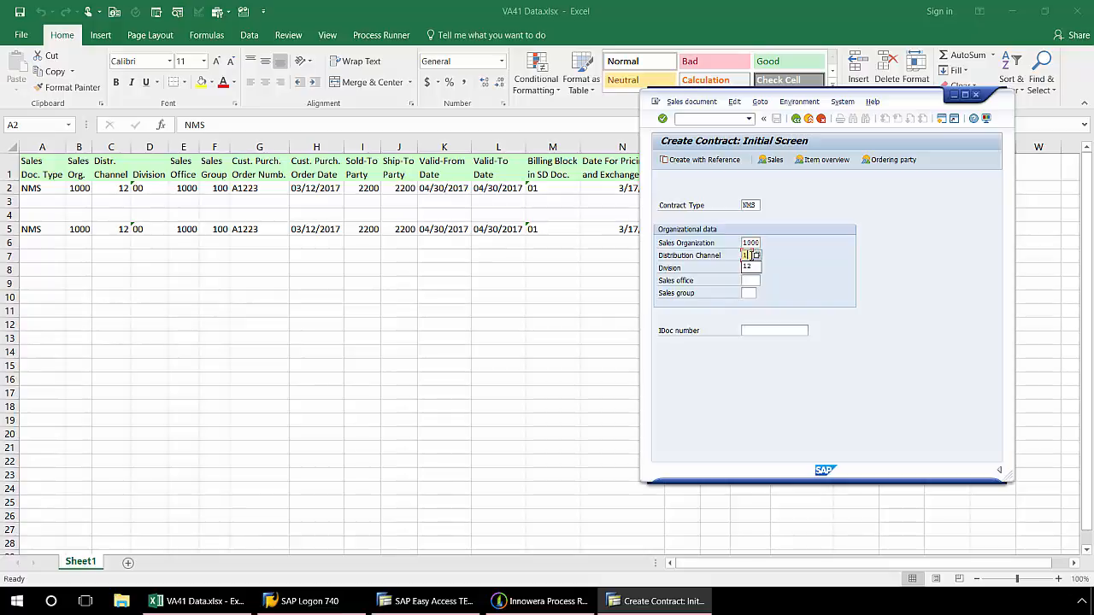
{"action": "left_click", "coordinate": [748, 268]}
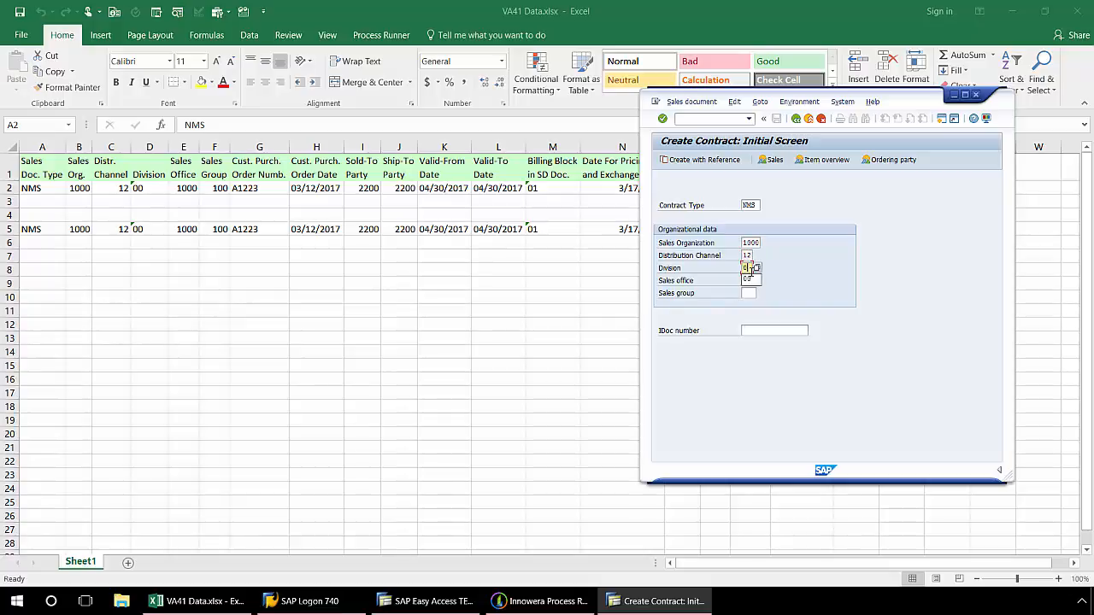
{"action": "type", "text": "00"}
{"action": "left_click", "coordinate": [750, 281]}
{"action": "type", "text": "1000"}
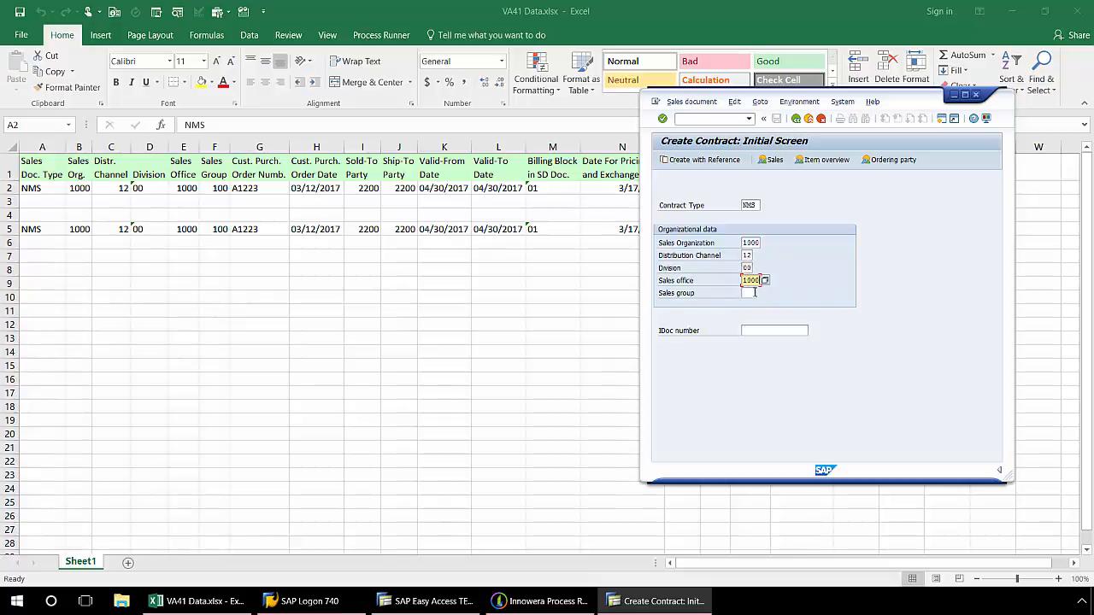
{"action": "left_click", "coordinate": [753, 292]}
{"action": "type", "text": "100"}
{"action": "left_click", "coordinate": [662, 119]}
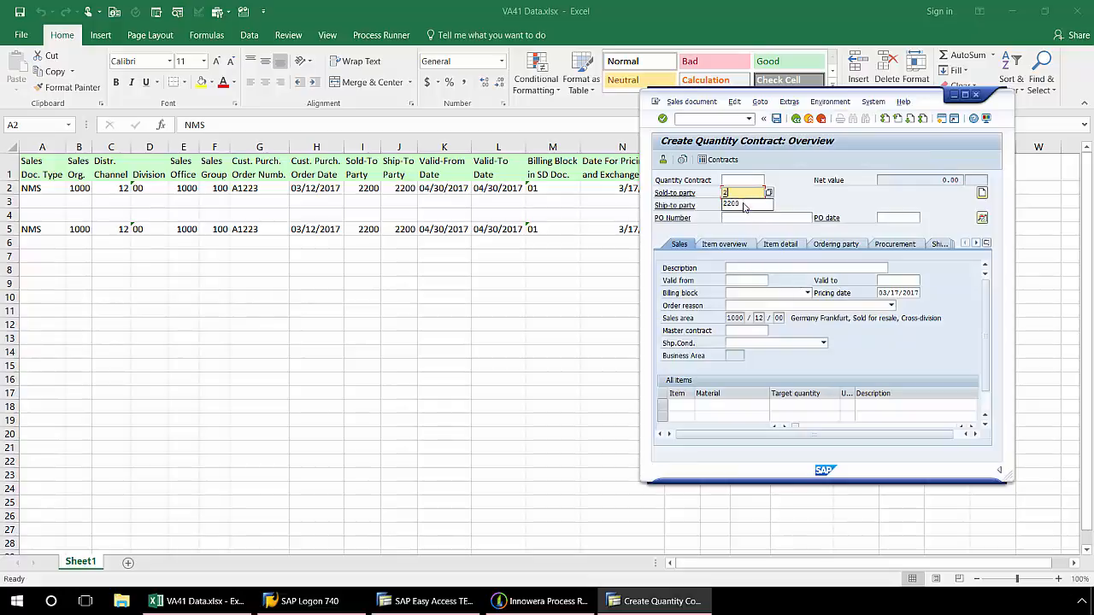
- Enter the sold-to and ship-to party numbers, the purchase order number from the workbook and the PO date 03/12/2017
{"action": "type", "text": "2200"}
{"action": "left_click", "coordinate": [743, 206]}
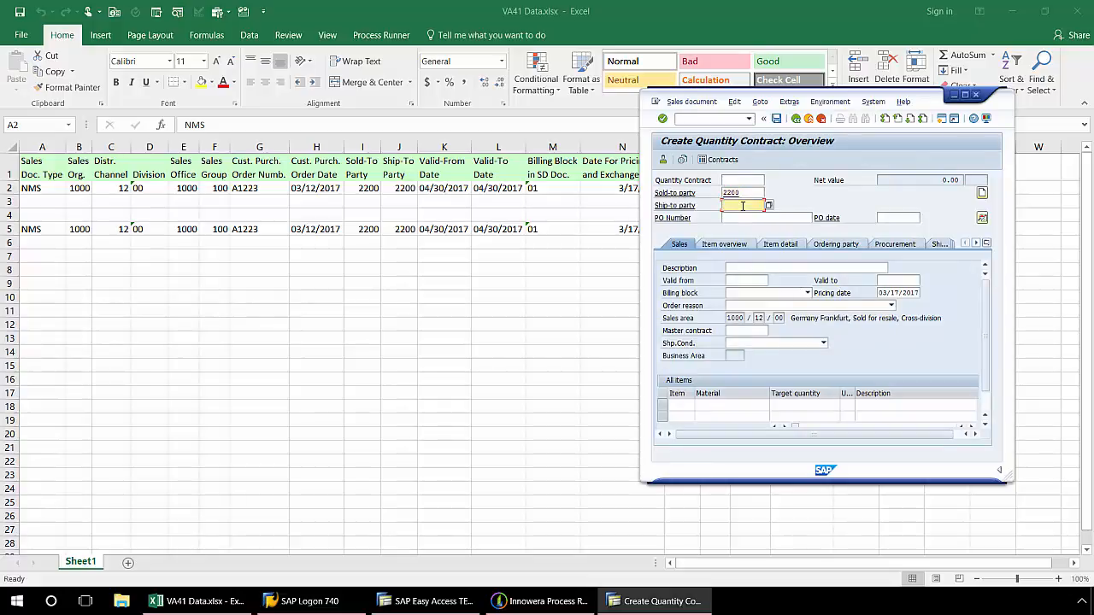
{"action": "type", "text": "2200"}
{"action": "left_click", "coordinate": [742, 218]}
{"action": "type", "text": "A1223"}
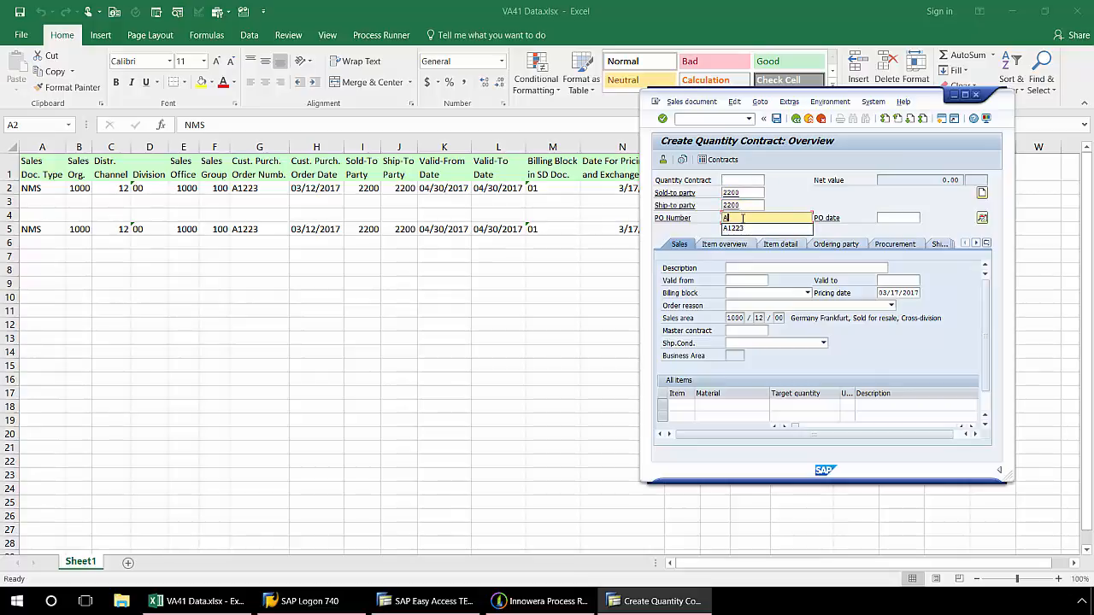
{"action": "left_click", "coordinate": [884, 219]}
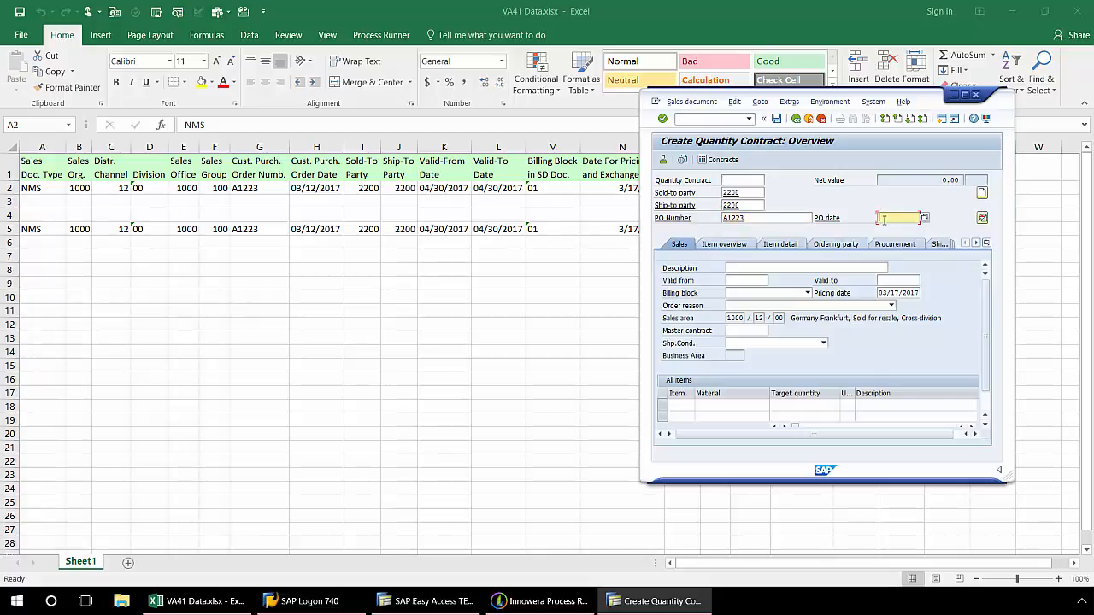
{"action": "type", "text": "03/"}
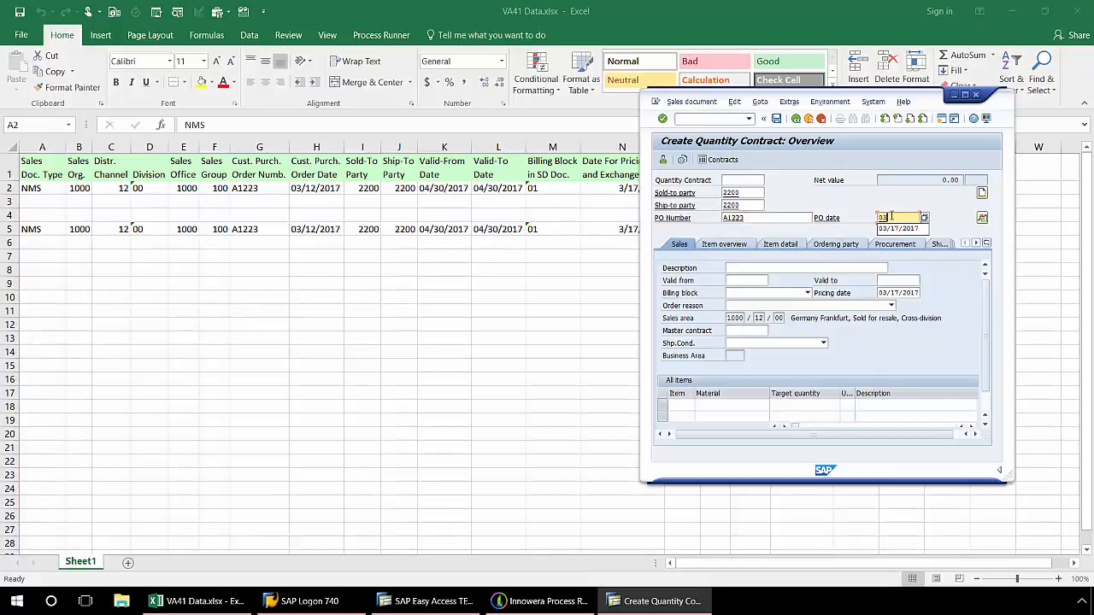
{"action": "type", "text": "12"}
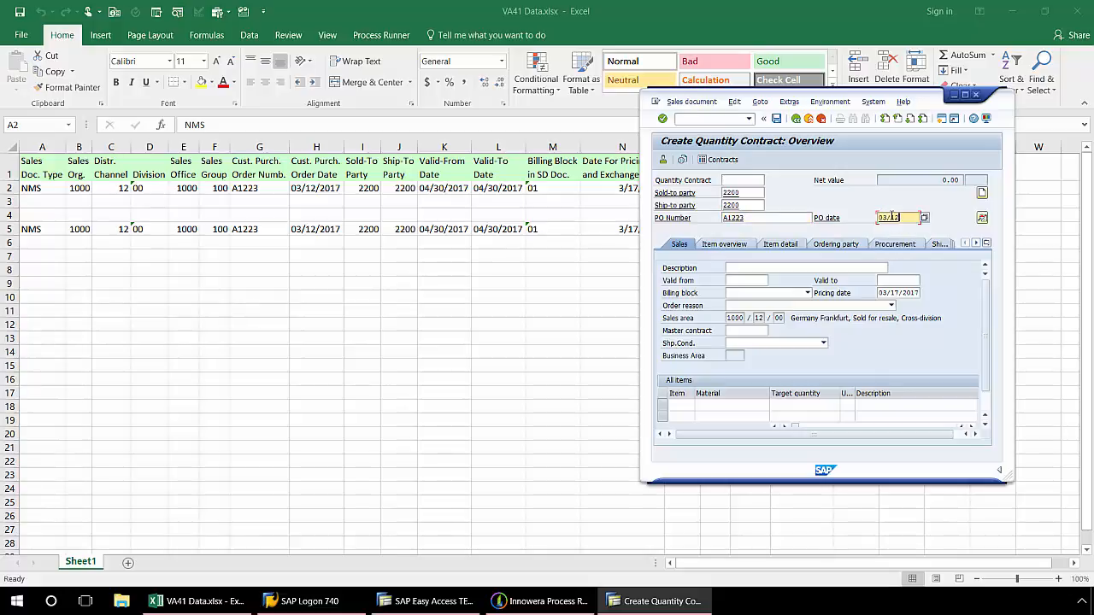
{"action": "type", "text": "/2017"}
- Set the contract's valid-from and valid-to dates to 04/30/2017 and the billing block to 01 Calculation missing
{"action": "left_click", "coordinate": [746, 280]}
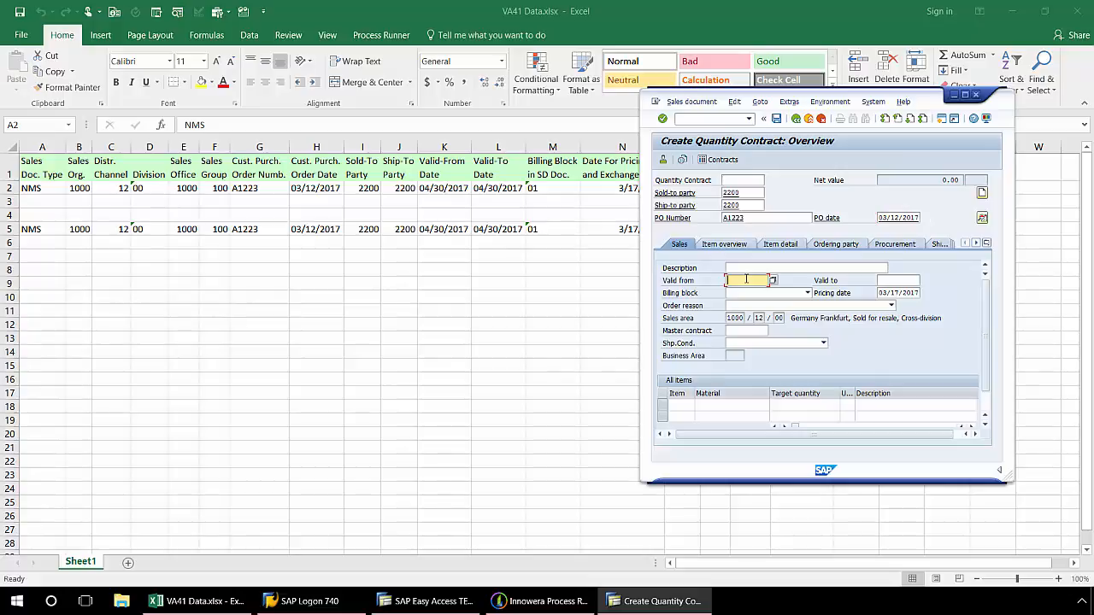
{"action": "type", "text": "0"}
{"action": "left_click", "coordinate": [749, 295]}
{"action": "left_click", "coordinate": [895, 279]}
{"action": "type", "text": "0"}
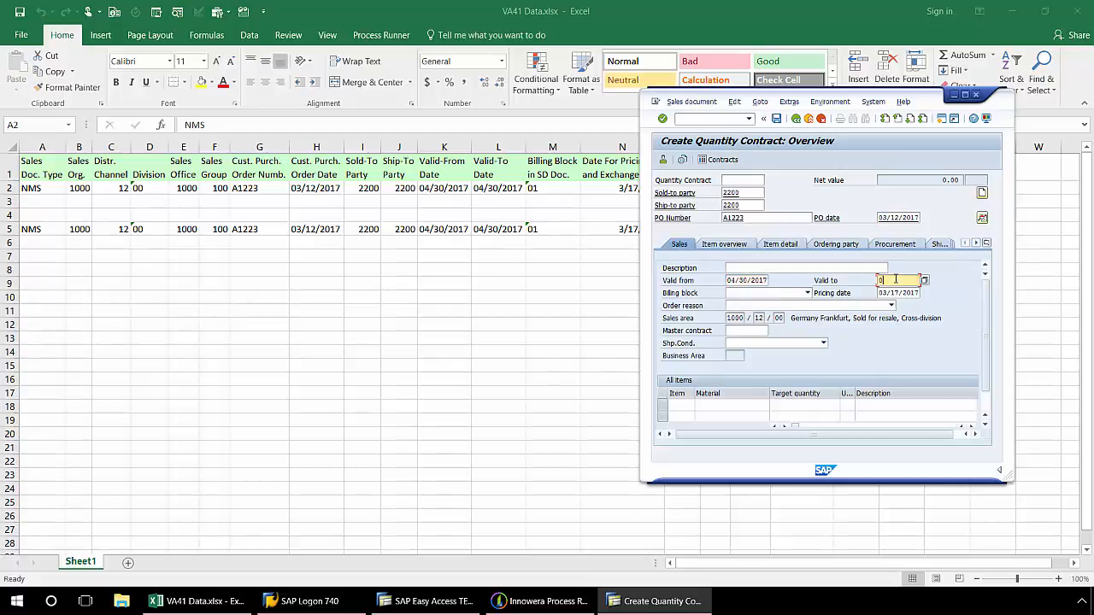
{"action": "left_click", "coordinate": [897, 294]}
{"action": "left_click", "coordinate": [807, 293]}
{"action": "left_click", "coordinate": [777, 304]}
- Move the contract window clear of the workbook's remaining data columns and set the pricing date to 03/15/2017
{"action": "left_click", "coordinate": [774, 307]}
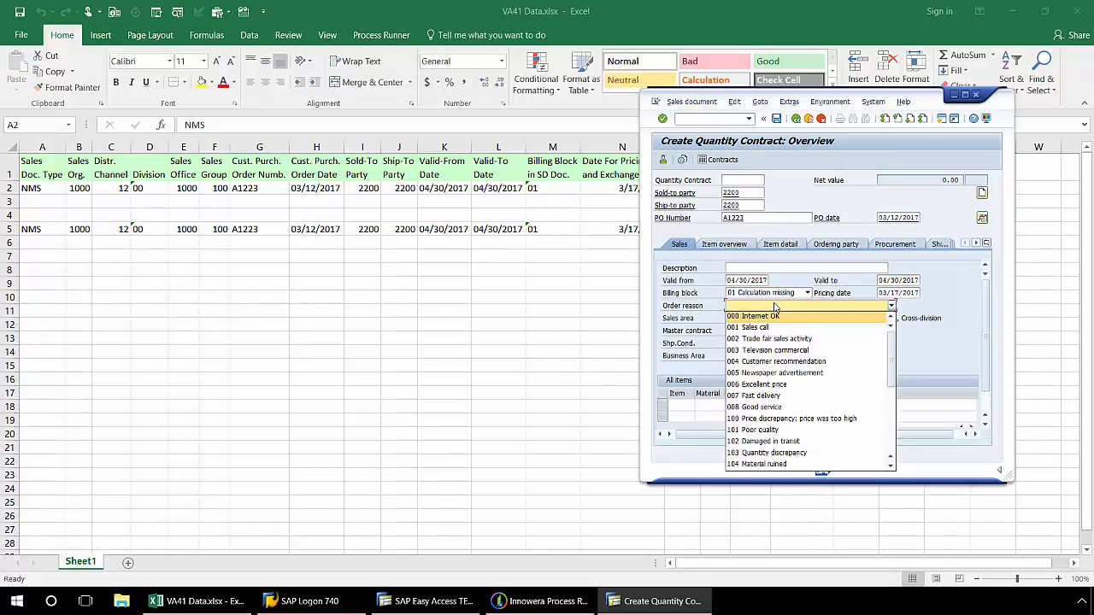
{"action": "left_click", "coordinate": [943, 295]}
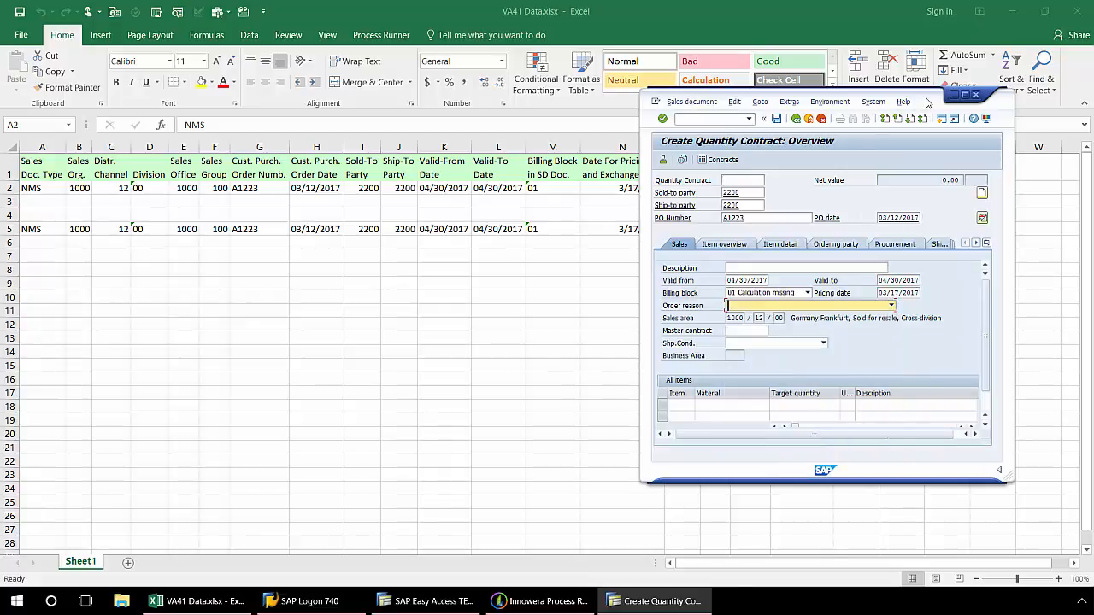
{"action": "left_click_drag", "start_coordinate": [927, 103], "coordinate": [421, 88]}
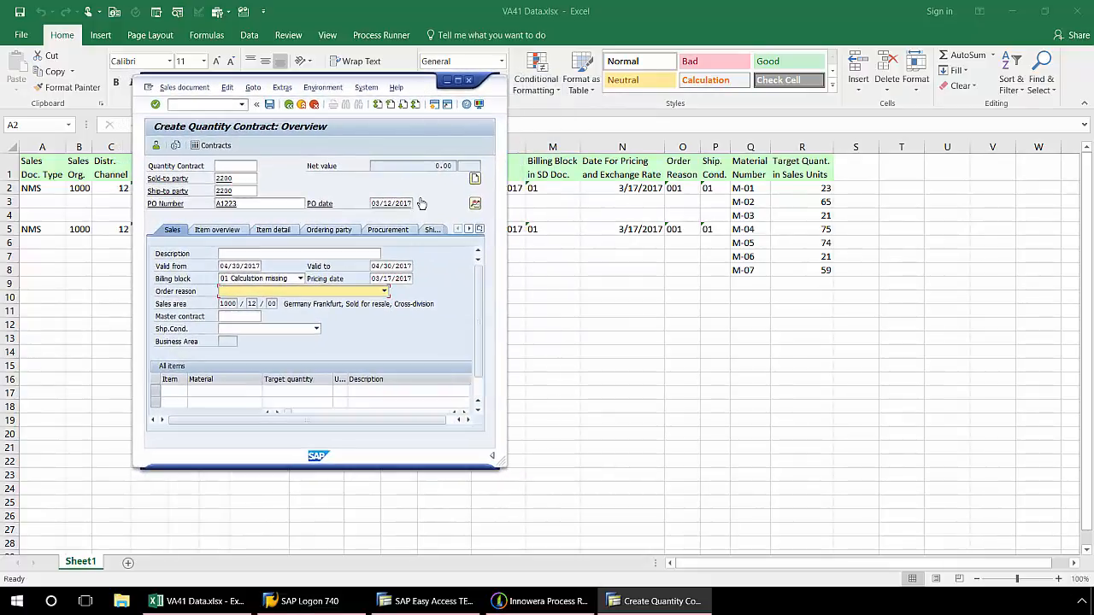
{"action": "left_click", "coordinate": [392, 279]}
{"action": "key", "text": "BackSpace"}
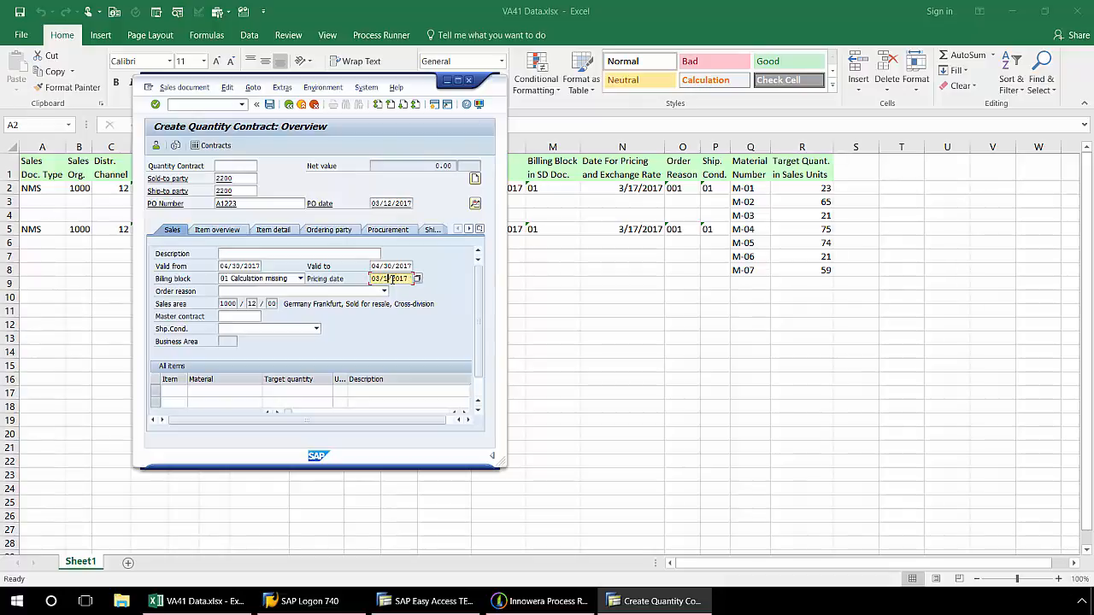
{"action": "type", "text": "5"}
- Choose order reason 001 Sales call and shipping condition 01 As soon as possible, and confirm the header data including the past pricing date
{"action": "left_click", "coordinate": [385, 292]}
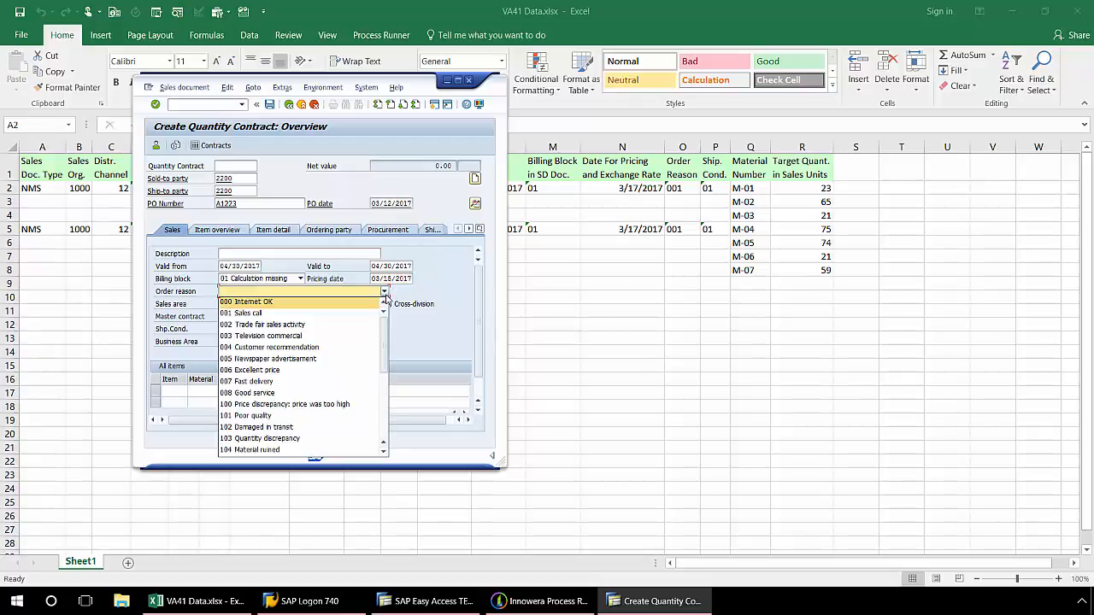
{"action": "left_click", "coordinate": [342, 313]}
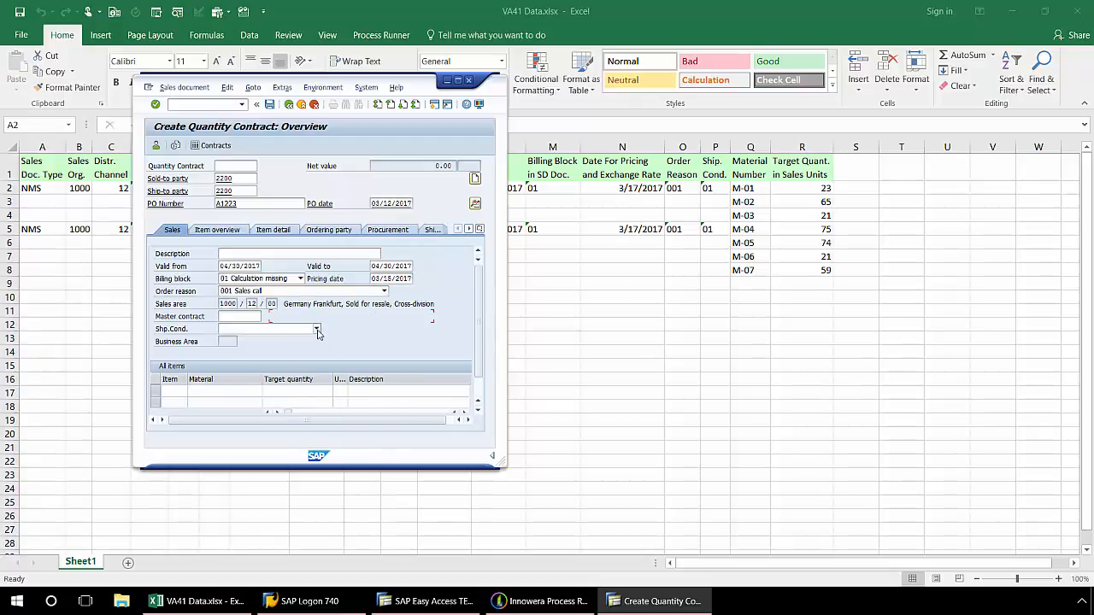
{"action": "left_click", "coordinate": [317, 333]}
{"action": "left_click", "coordinate": [298, 338]}
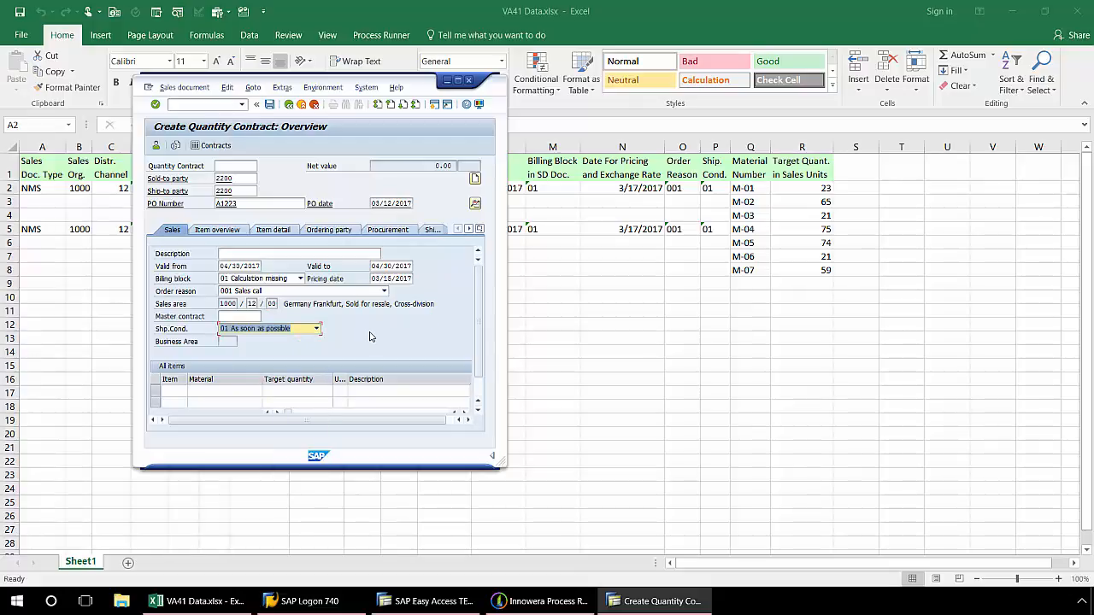
{"action": "left_click", "coordinate": [155, 104]}
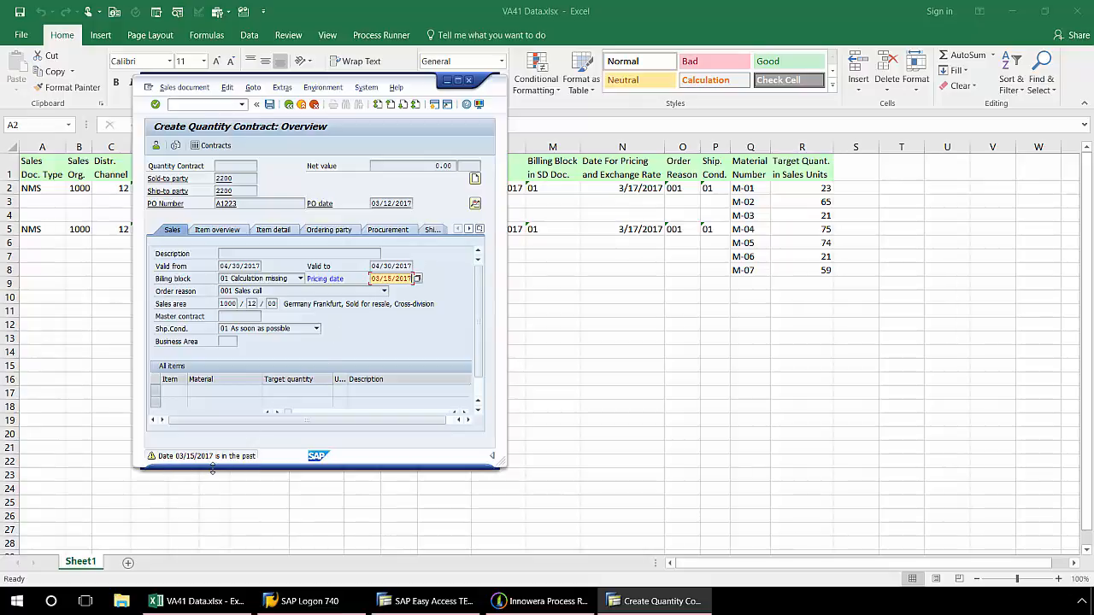
{"action": "left_click", "coordinate": [155, 104]}
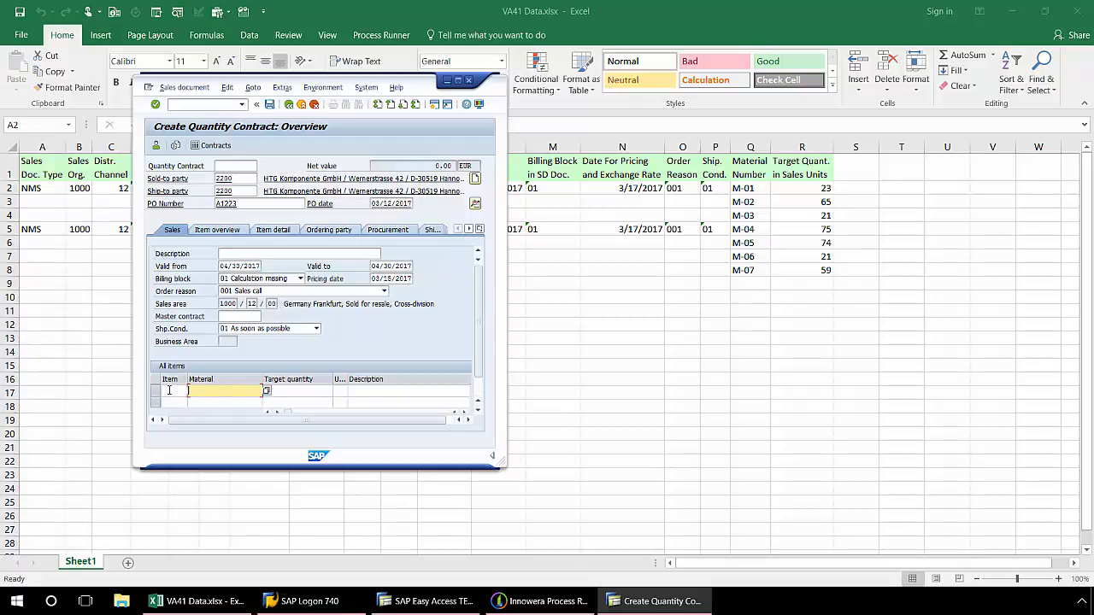
- Add material M-01 with target quantity 23 in the second row of the items table and save the contract
{"action": "left_click", "coordinate": [255, 402]}
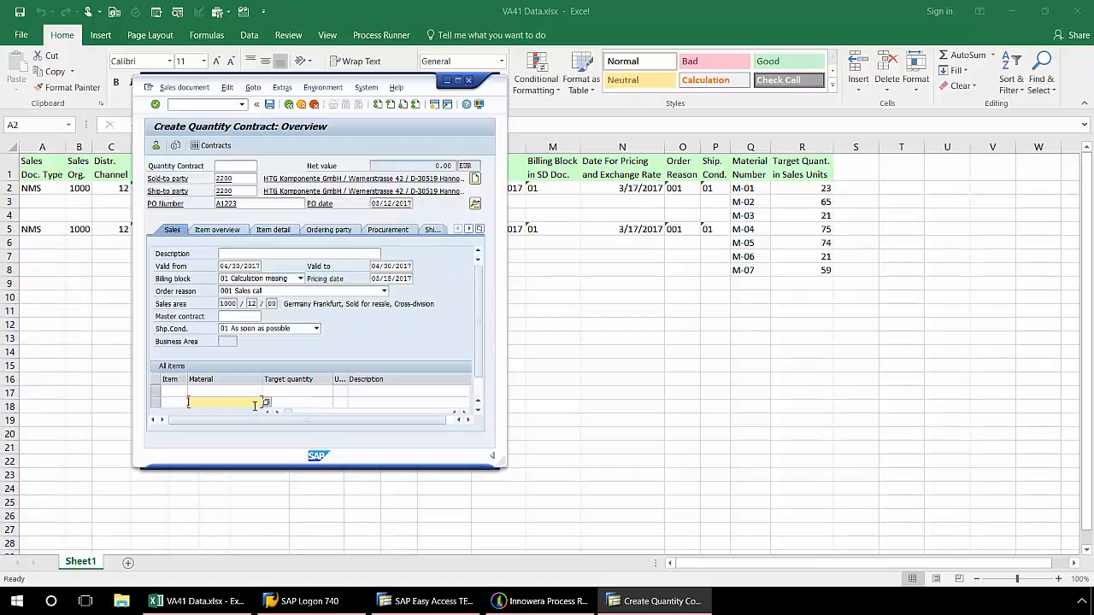
{"action": "type", "text": "M-01"}
{"action": "left_click", "coordinate": [298, 402]}
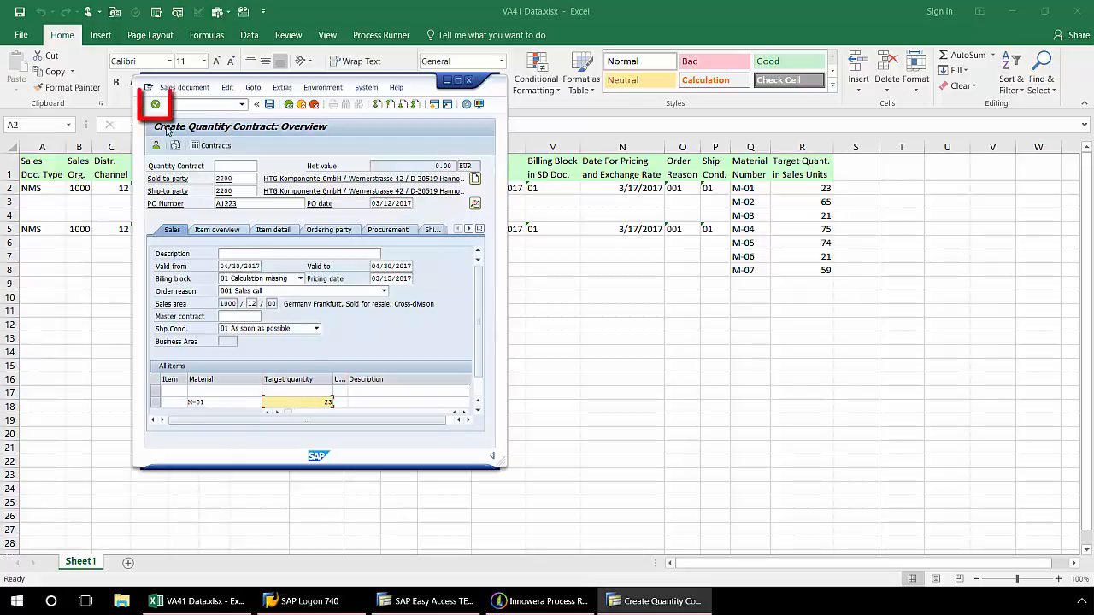
{"action": "left_click", "coordinate": [157, 107]}
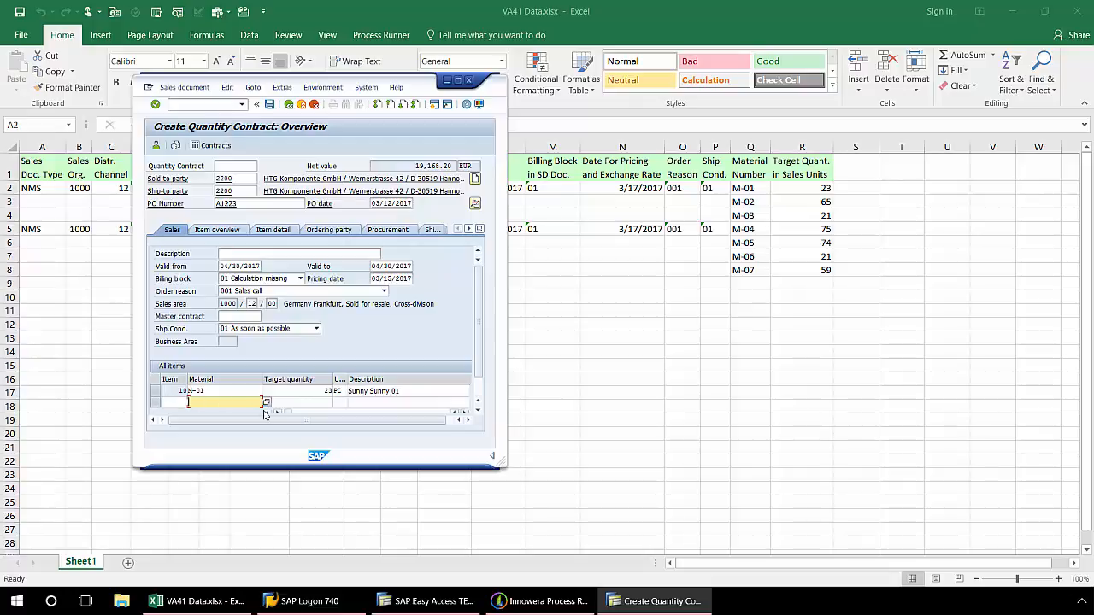
{"action": "left_click", "coordinate": [155, 105]}
{"action": "left_click", "coordinate": [268, 104]}
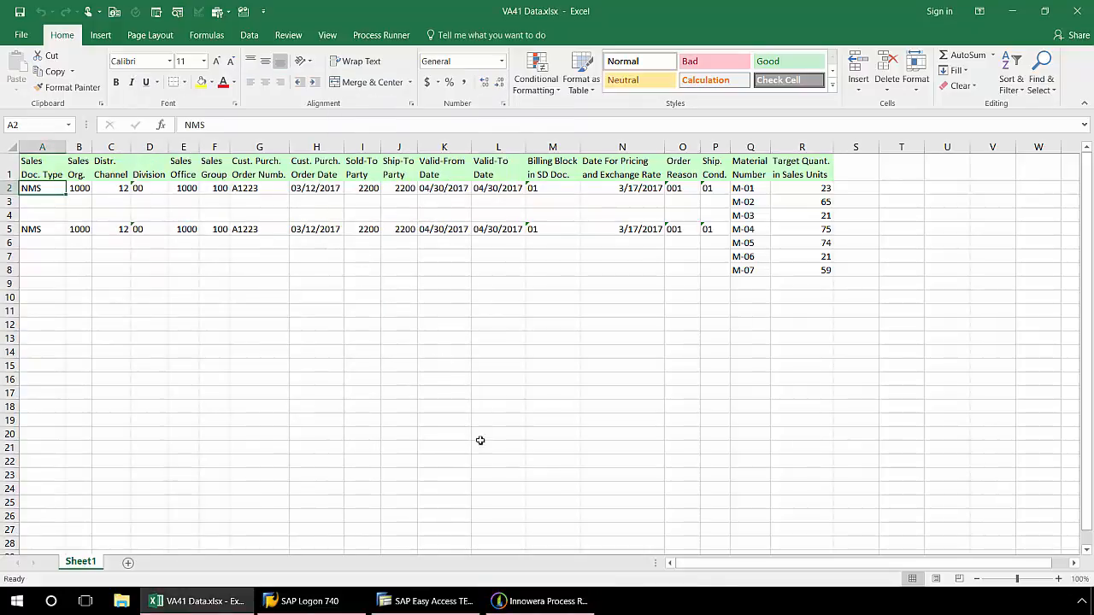
- Switch to Innowera Process Runner and show the recorded VA41 field mapping in the simple view
{"action": "left_click", "coordinate": [512, 598]}
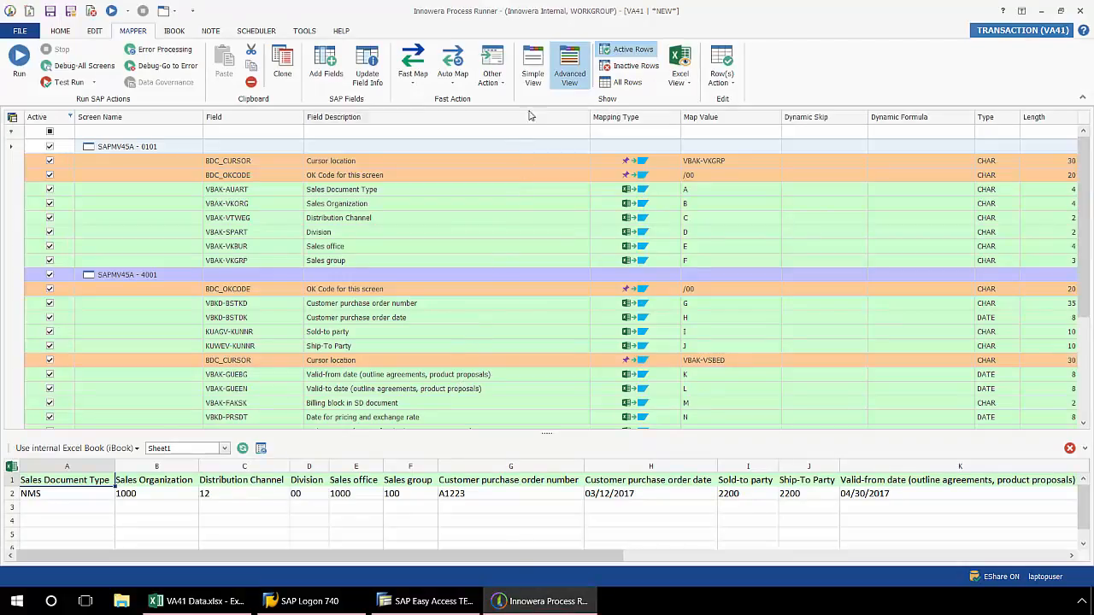
{"action": "left_click", "coordinate": [533, 68]}
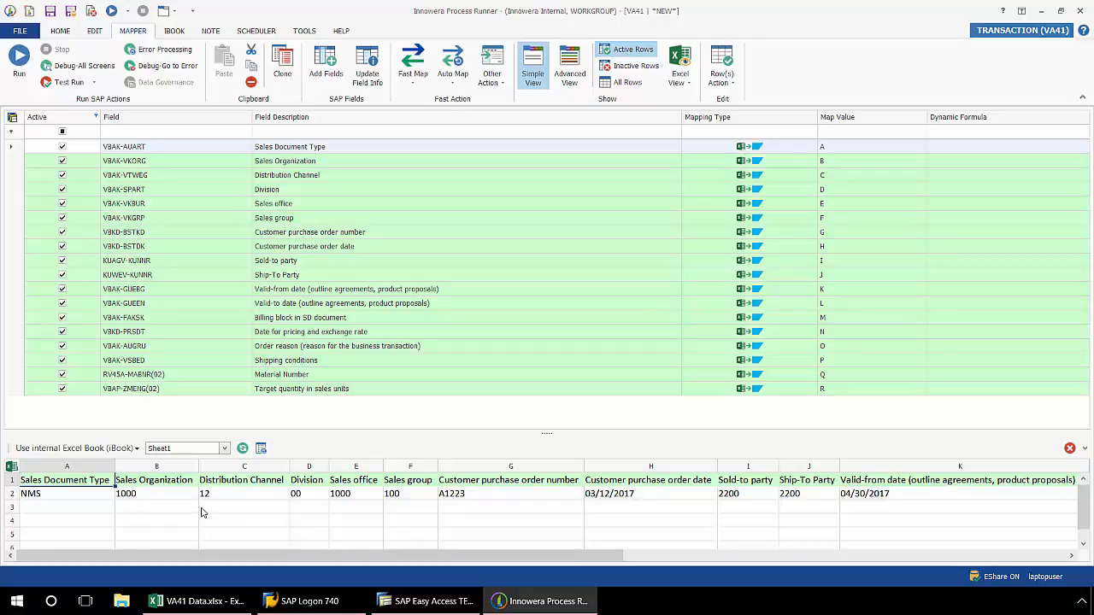
- Use the external Excel file VA41 Data.xlsx from the Desktop as the data source and enlarge its preview area
{"action": "left_click", "coordinate": [135, 450]}
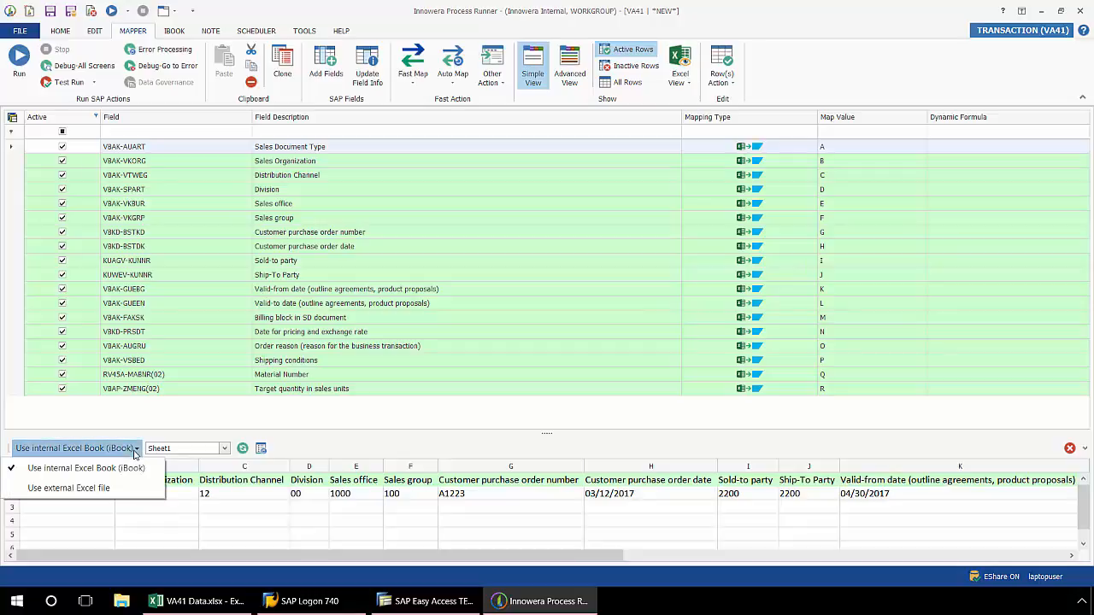
{"action": "left_click", "coordinate": [120, 488]}
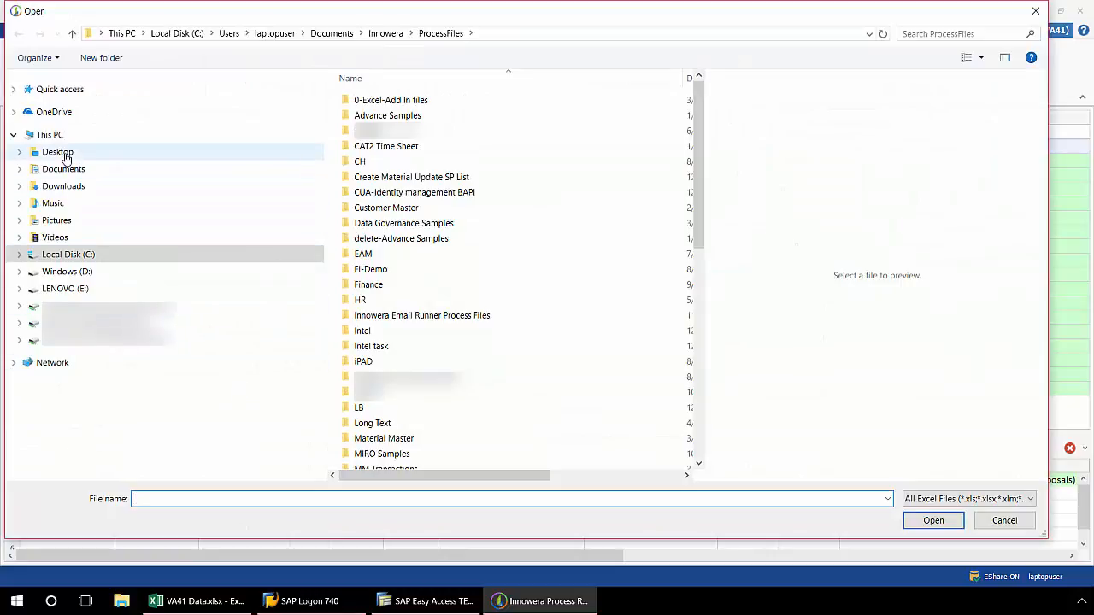
{"action": "left_click", "coordinate": [61, 152]}
{"action": "double_click", "coordinate": [354, 103]}
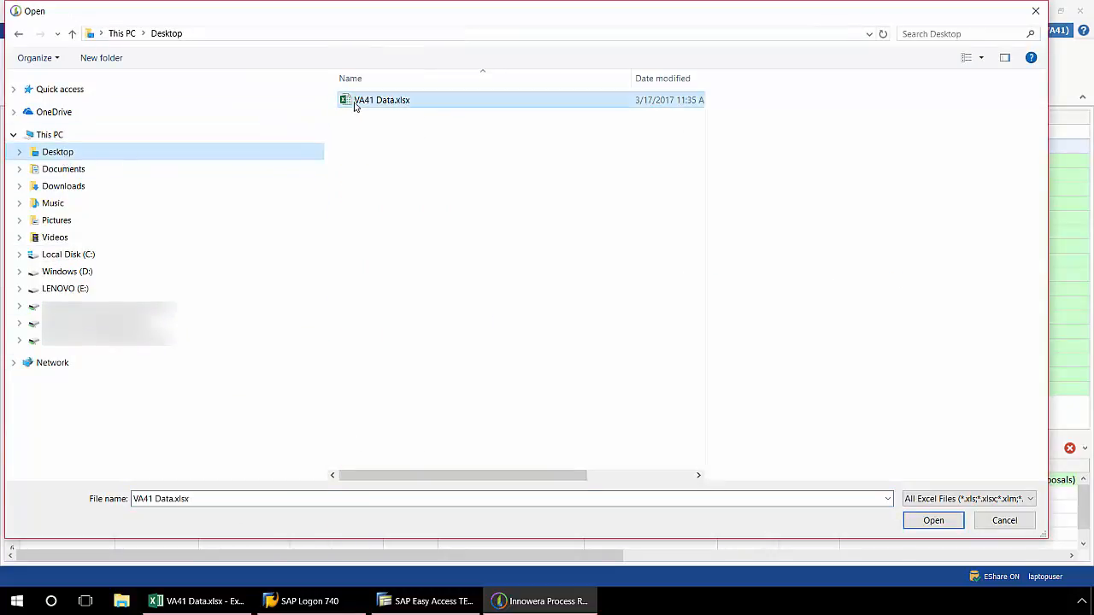
{"action": "left_click", "coordinate": [565, 601]}
{"action": "left_click", "coordinate": [933, 521]}
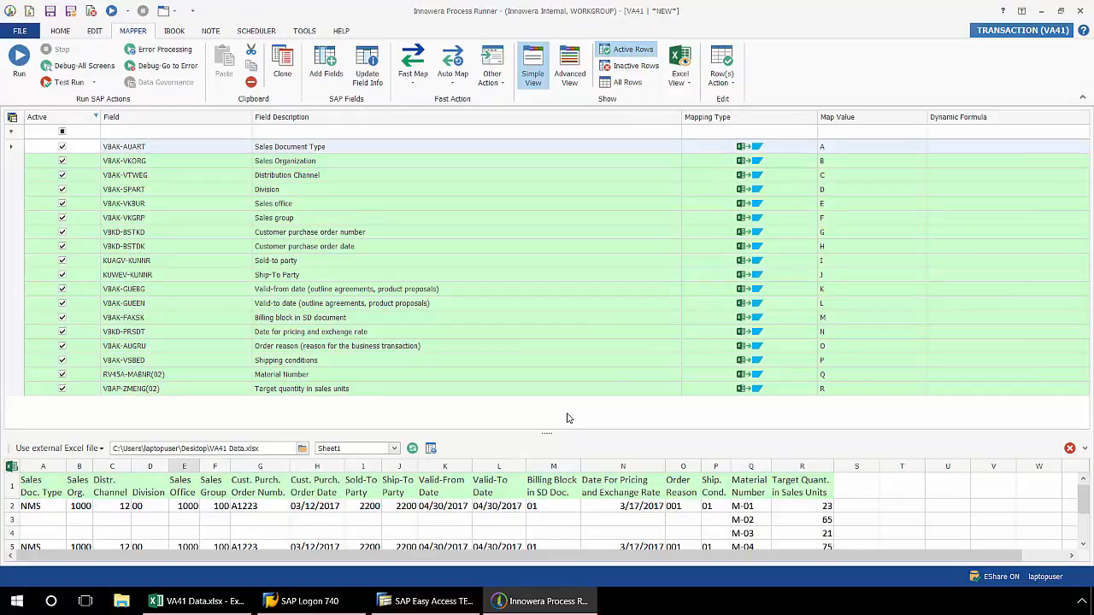
{"action": "left_click_drag", "start_coordinate": [558, 432], "coordinate": [548, 404]}
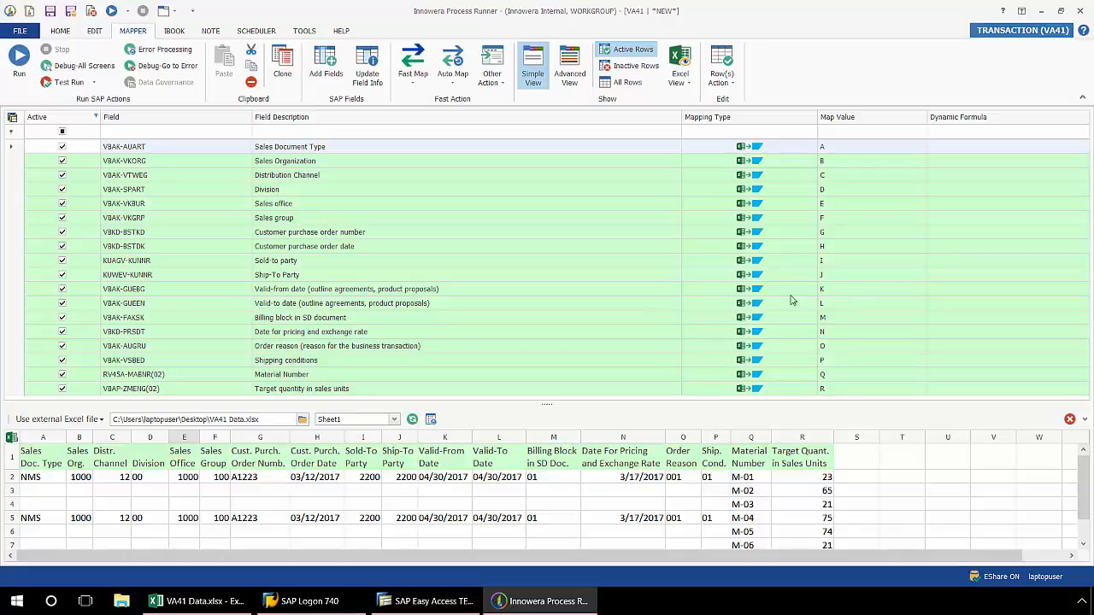
- Show the mapping in the advanced view and start a loop at the SAPMV45A - 4001 screen holding material number and target quantity
{"action": "left_click", "coordinate": [569, 80]}
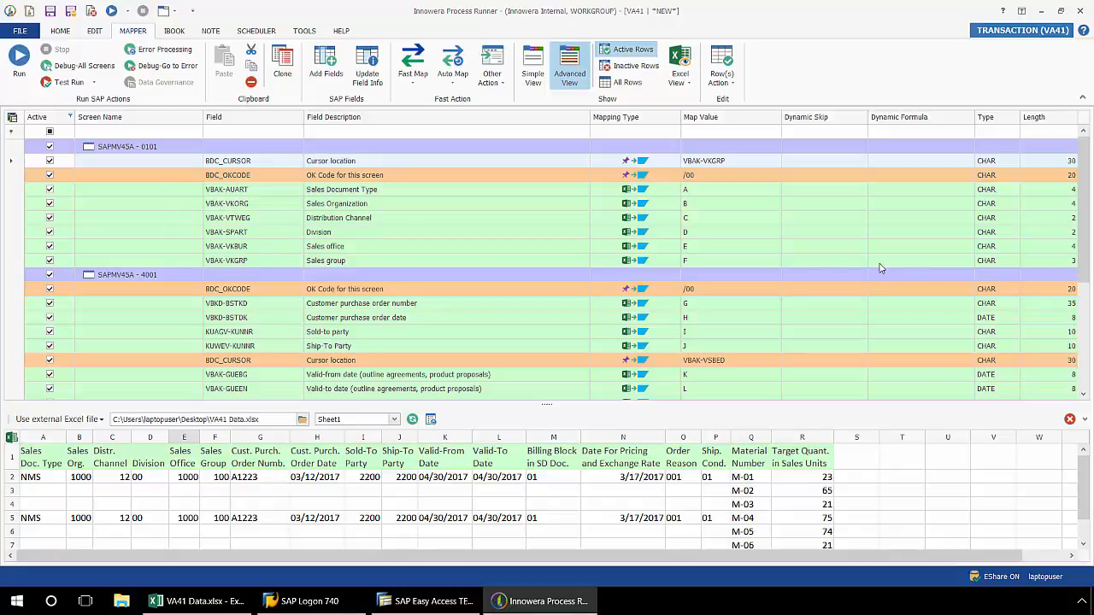
{"action": "left_click_drag", "start_coordinate": [1084, 265], "coordinate": [1082, 291]}
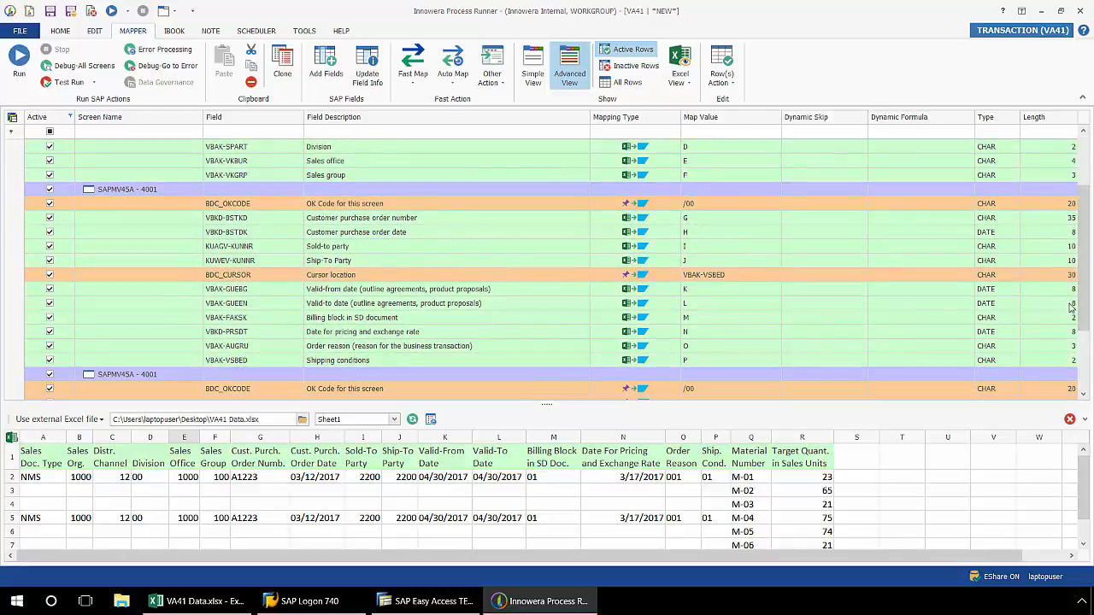
{"action": "left_click_drag", "start_coordinate": [1085, 299], "coordinate": [1090, 340]}
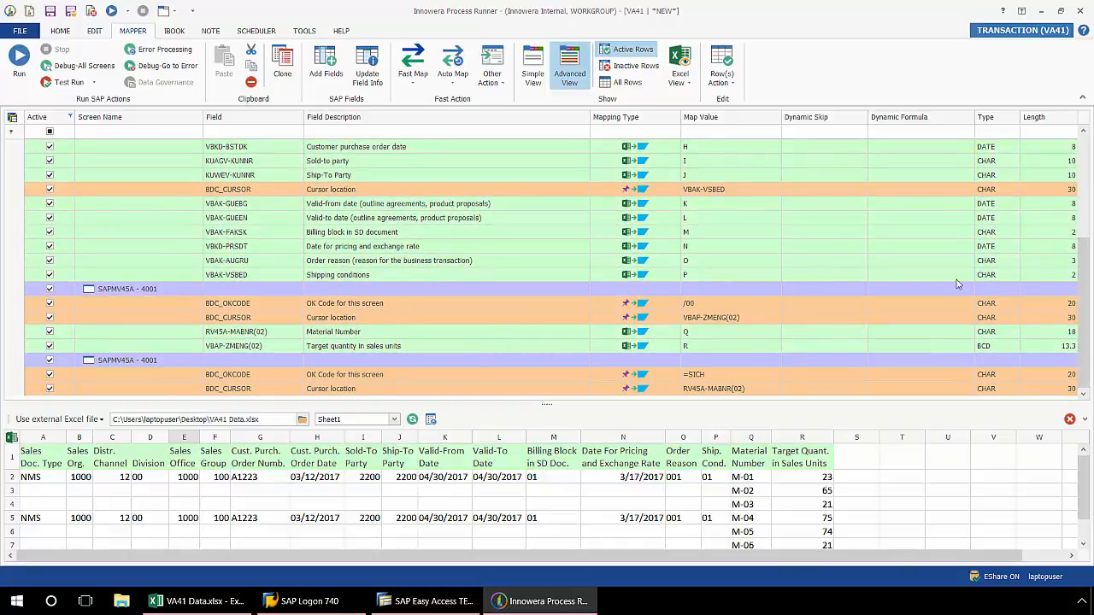
{"action": "left_click_drag", "start_coordinate": [1085, 285], "coordinate": [1090, 268]}
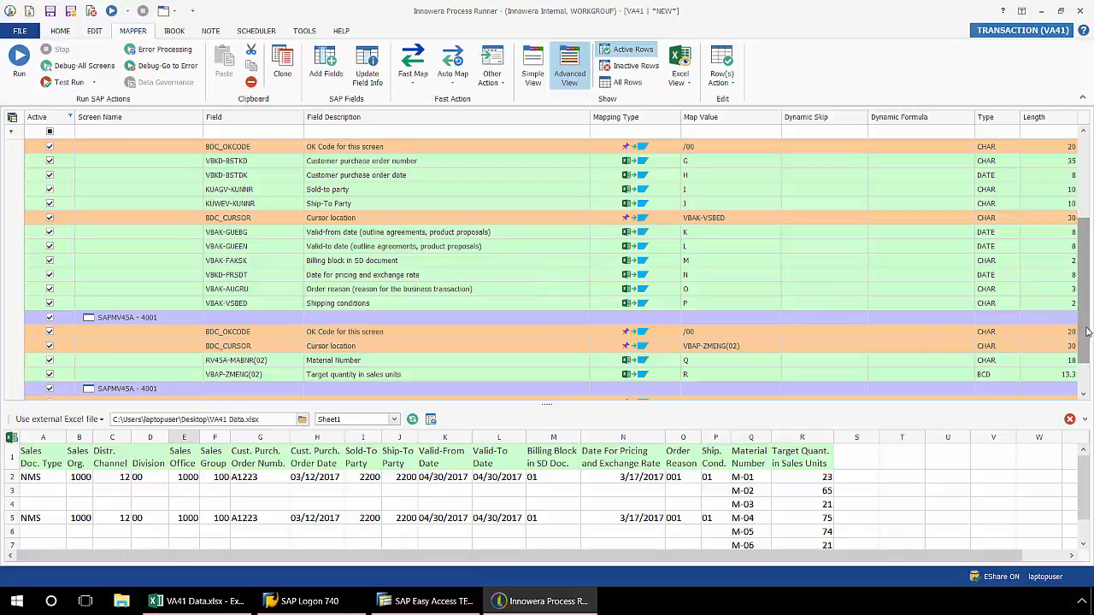
{"action": "scroll", "coordinate": [1077, 335], "scroll_direction": "down", "scroll_amount": 1}
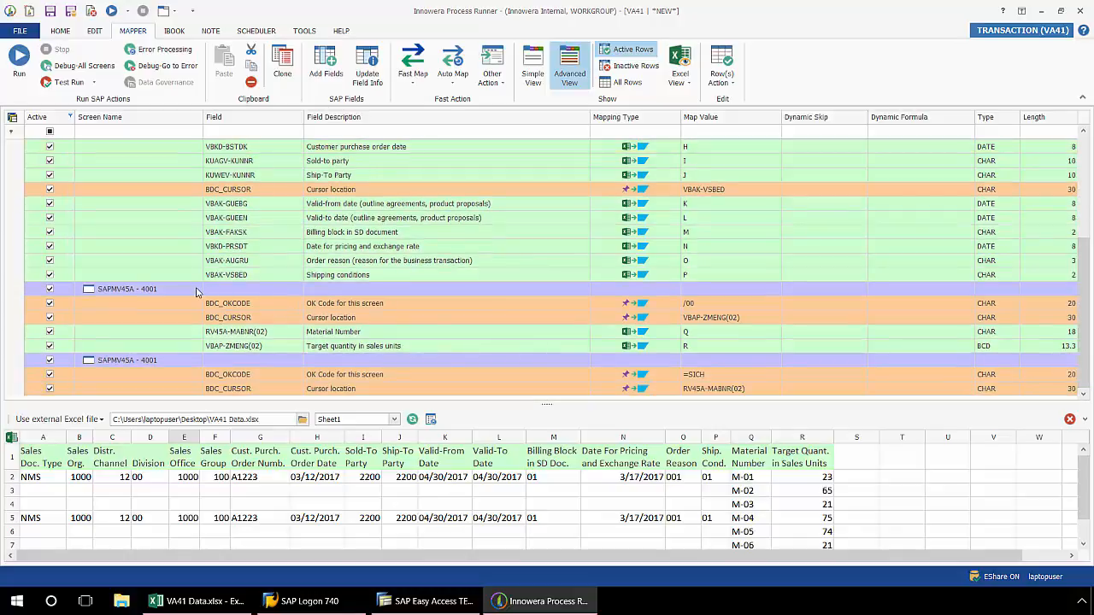
{"action": "left_click", "coordinate": [196, 292]}
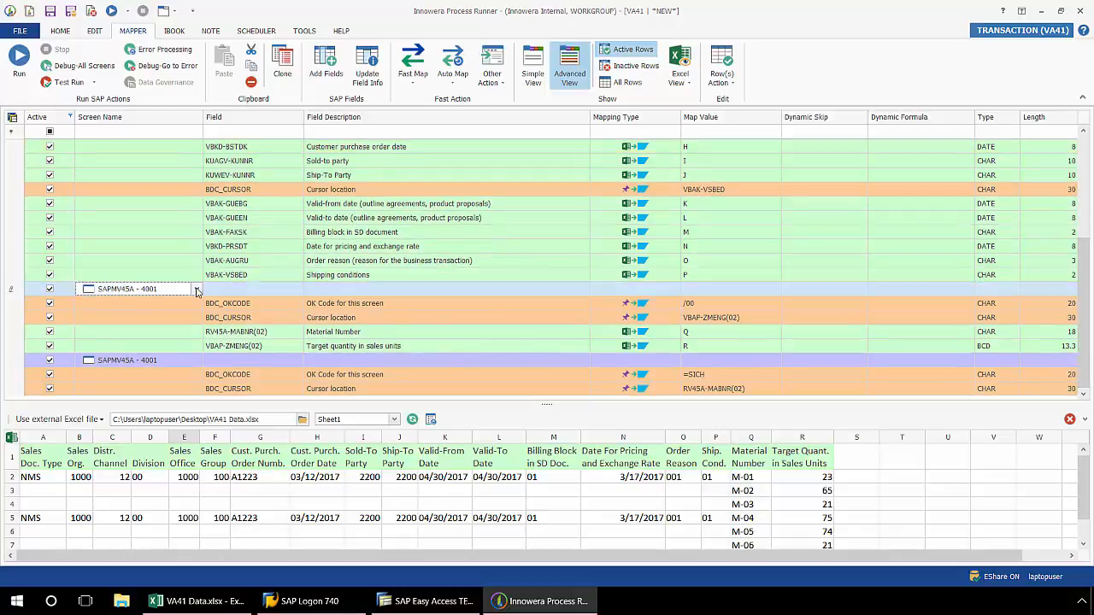
{"action": "left_click", "coordinate": [196, 291]}
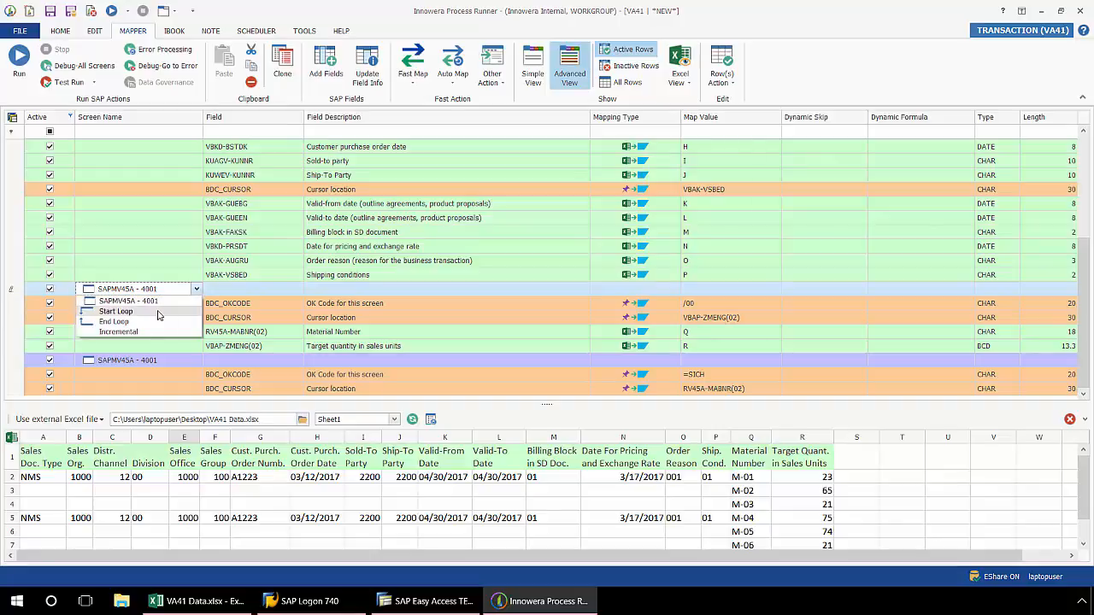
{"action": "left_click", "coordinate": [157, 314]}
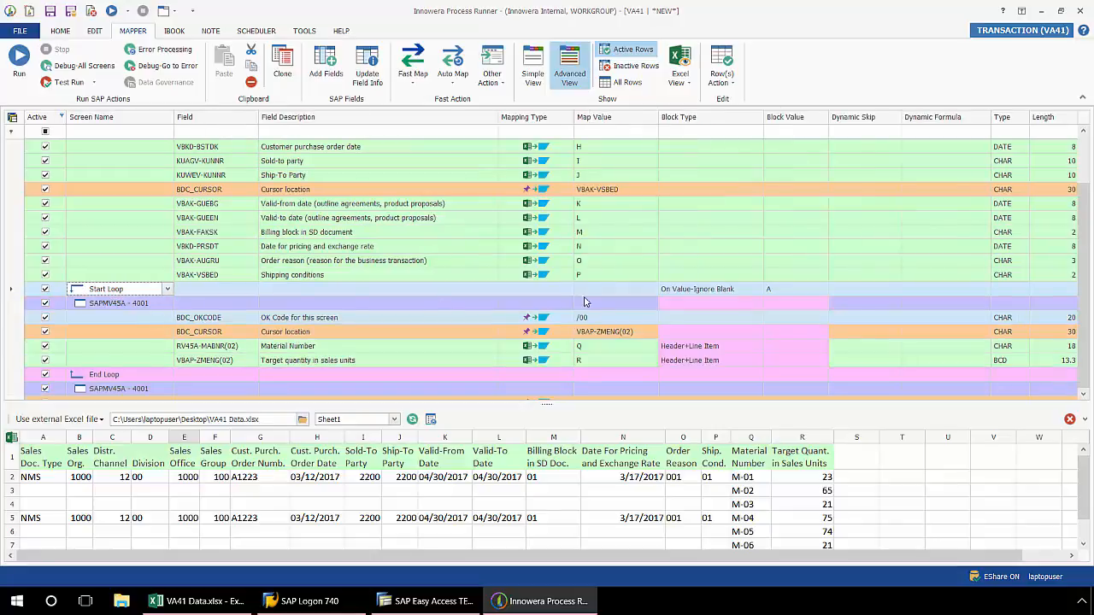
{"action": "scroll", "coordinate": [1084, 335], "scroll_direction": "up", "scroll_amount": 1}
{"action": "left_click_drag", "start_coordinate": [1083, 336], "coordinate": [1087, 373]}
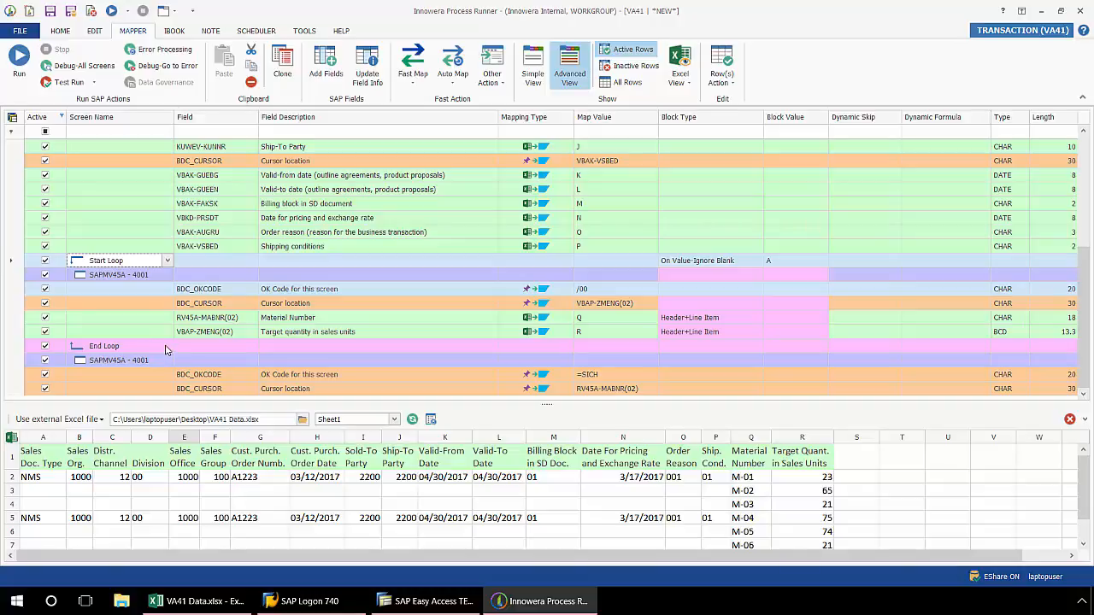
{"action": "right_click", "coordinate": [166, 350]}
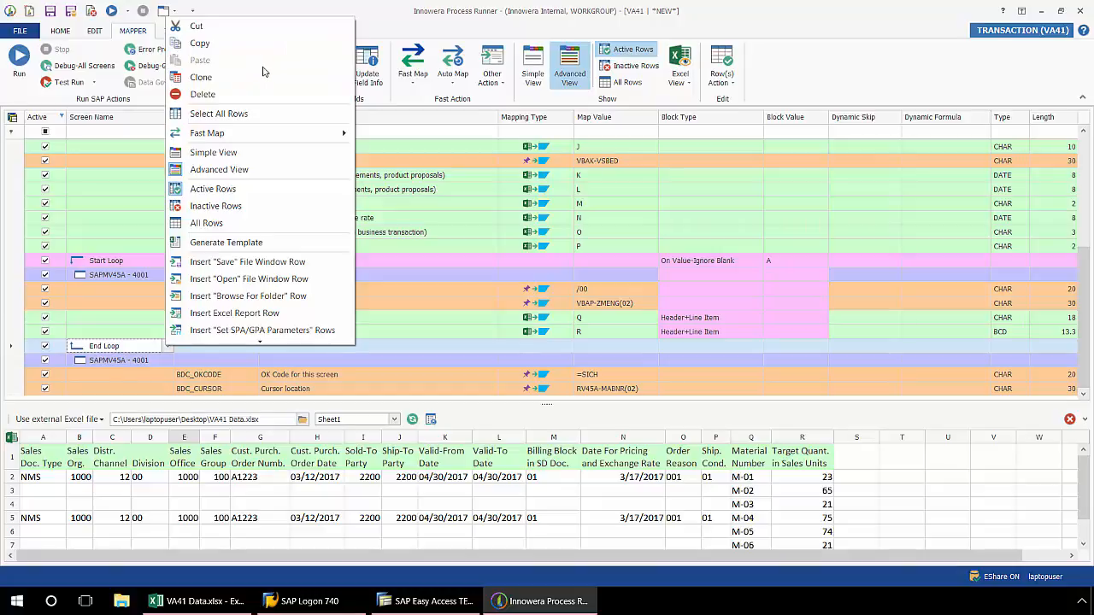
{"action": "left_click", "coordinate": [404, 339]}
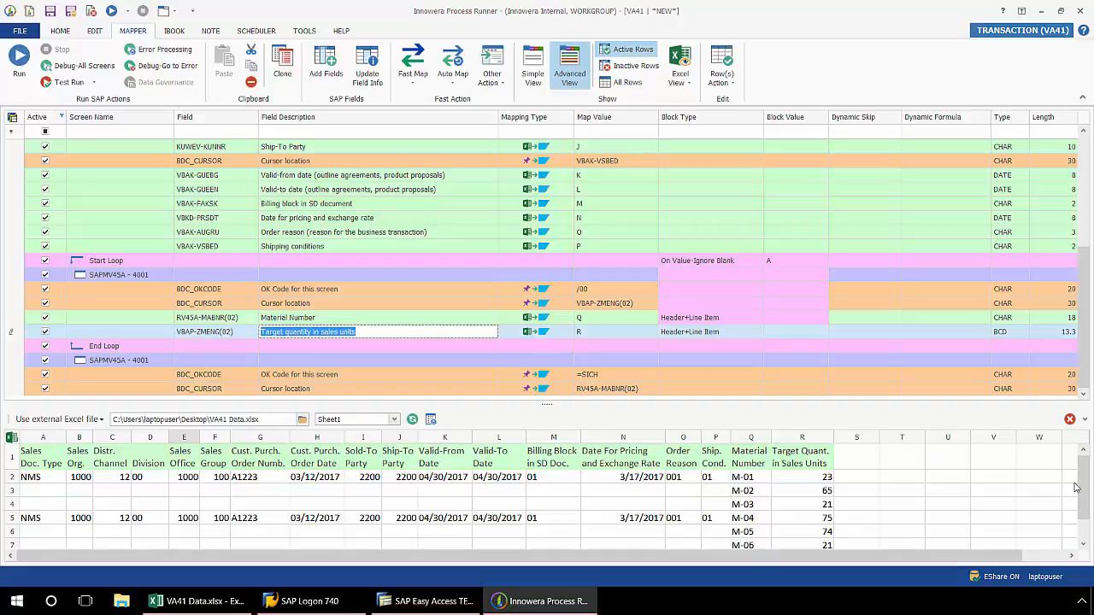
- Set the end row of the Excel data range to 500 in the run settings
{"action": "scroll", "coordinate": [1078, 491], "scroll_direction": "down", "scroll_amount": 1}
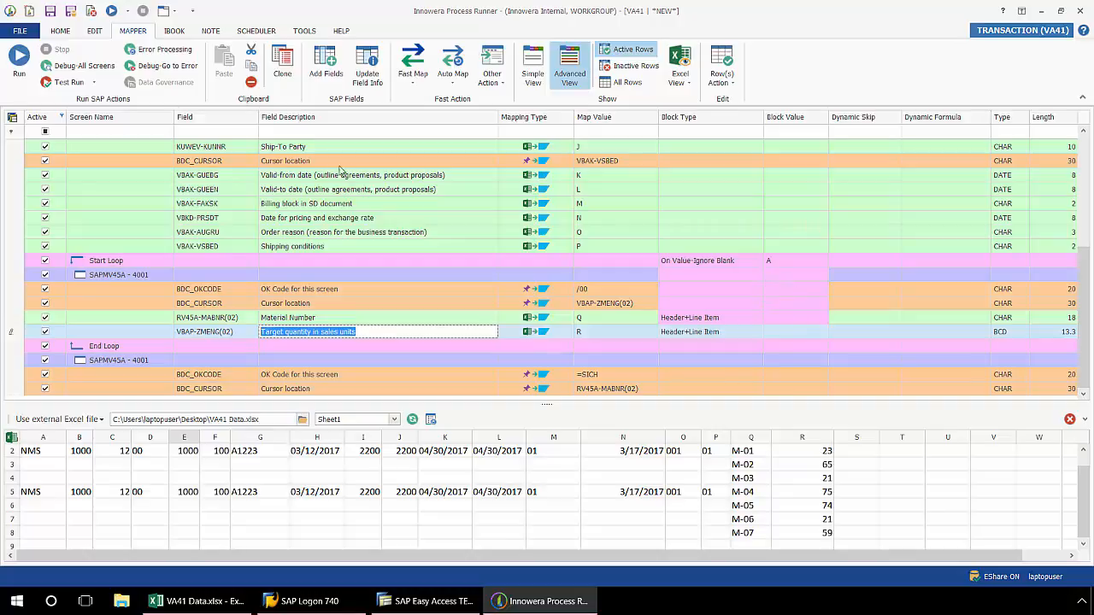
{"action": "left_click", "coordinate": [61, 34]}
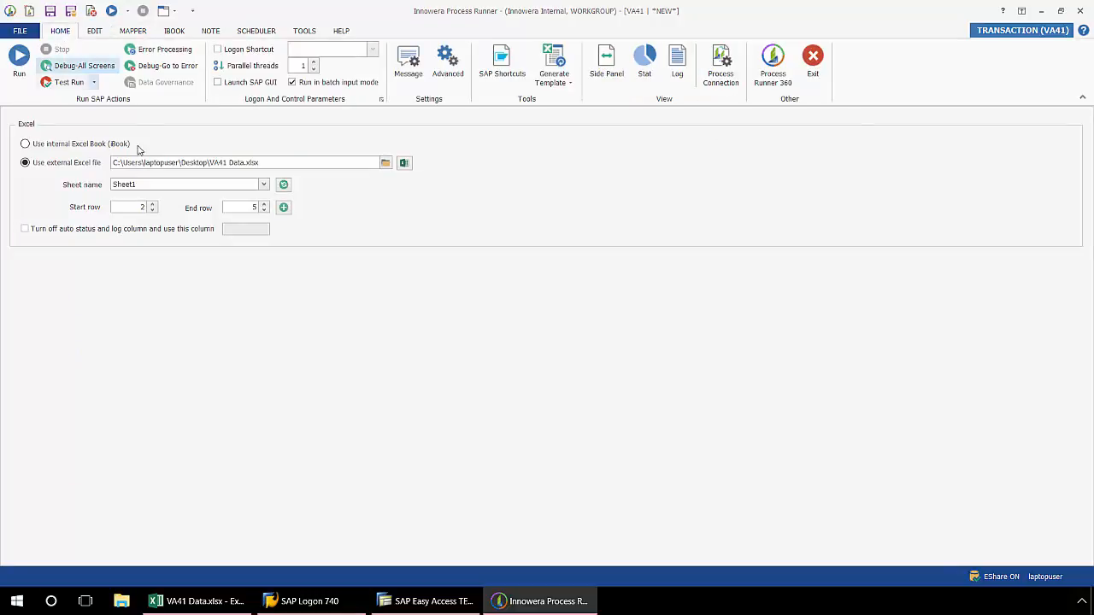
{"action": "left_click", "coordinate": [254, 209]}
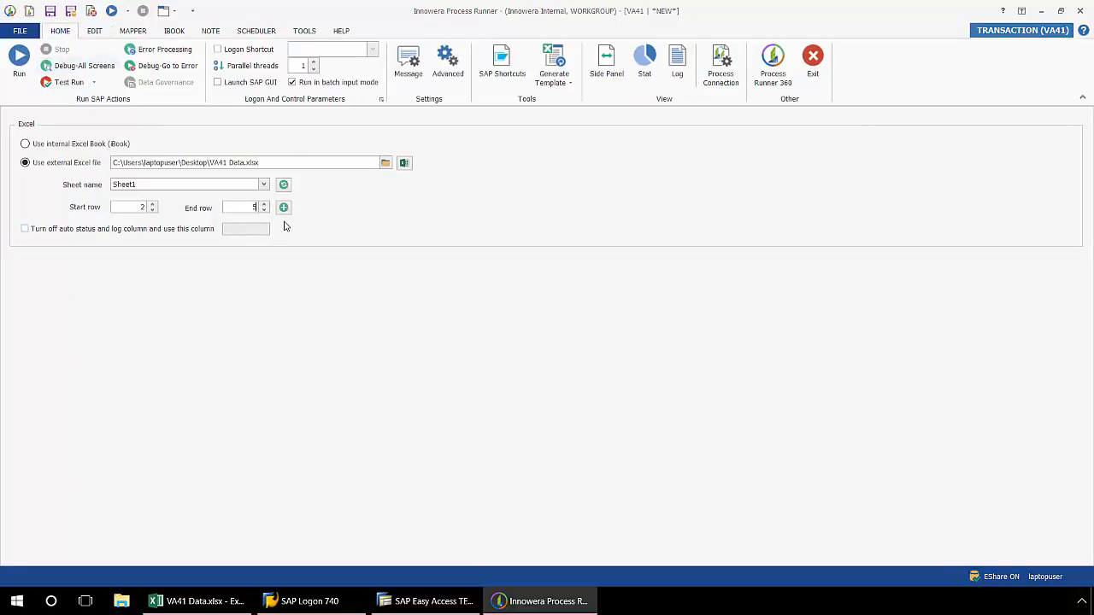
{"action": "type", "text": "00"}
- Start the run and choose to save the process file locally before it executes
{"action": "left_click", "coordinate": [19, 60]}
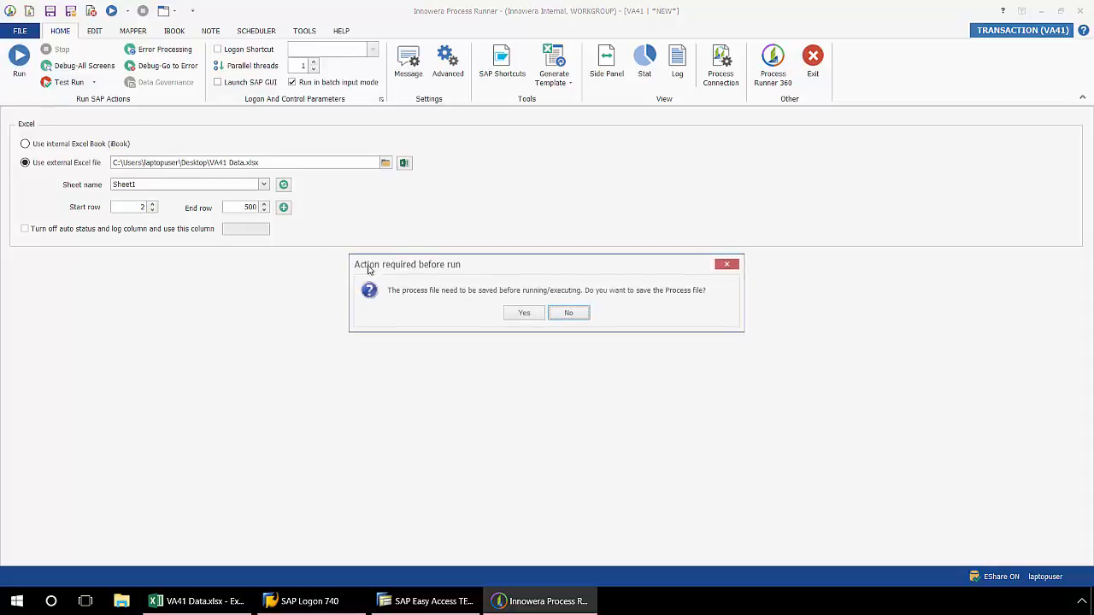
{"action": "left_click", "coordinate": [526, 315]}
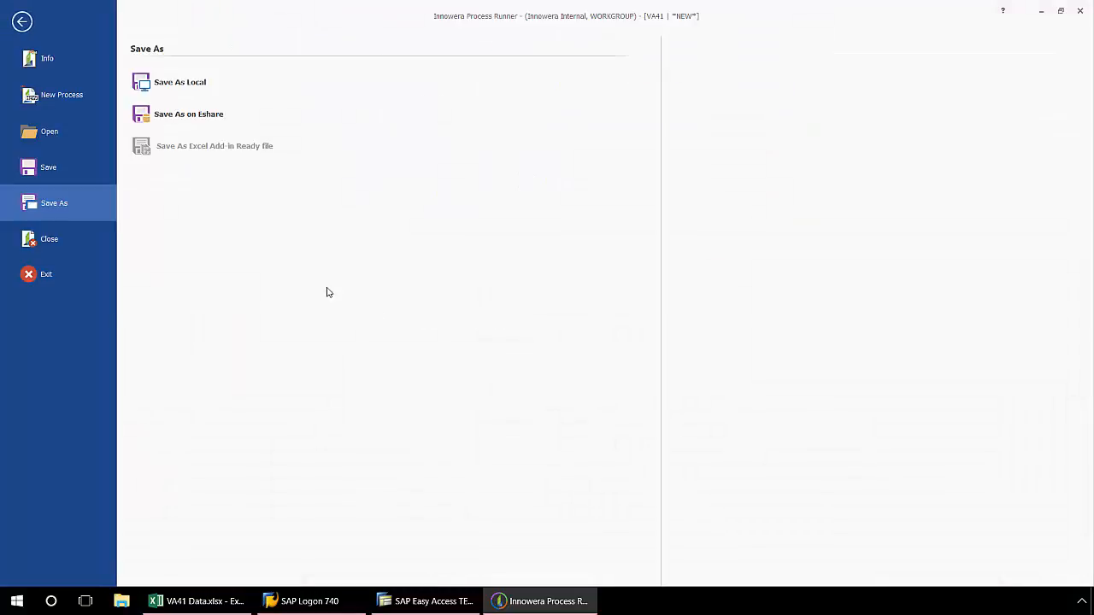
{"action": "left_click", "coordinate": [202, 87]}
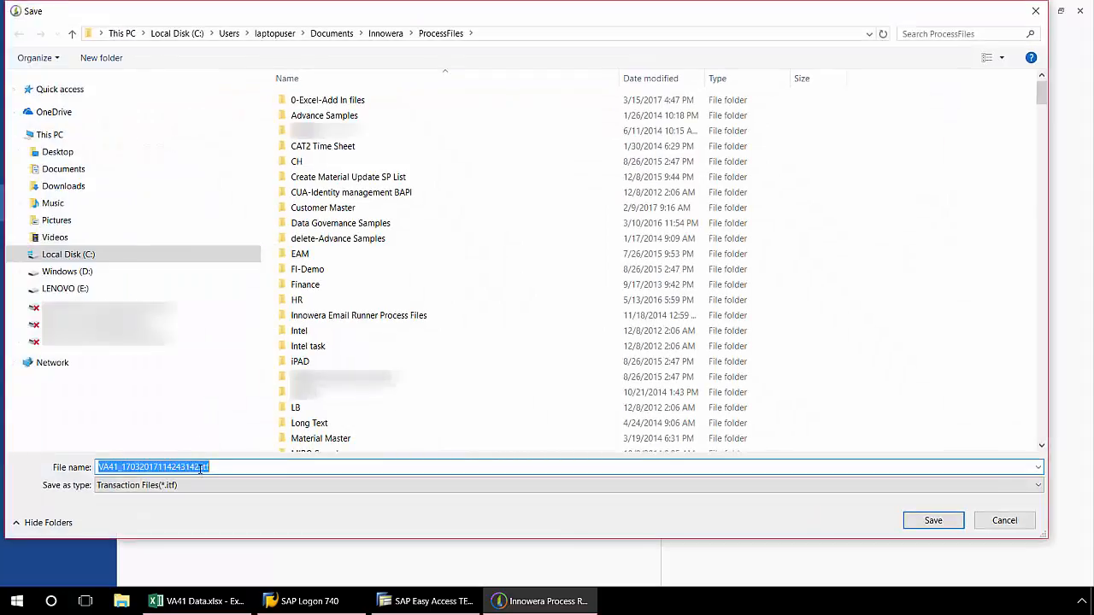
- Save the process file as VA41.itf over the existing file and confirm the prefilled SAP logon to run the upload
{"action": "left_click", "coordinate": [201, 467]}
{"action": "key", "text": "BackSpace"}
{"action": "key", "text": "BackSpace"}
{"action": "key", "text": "BackSpace"}
{"action": "key", "text": "BackSpace"}
{"action": "key", "text": "BackSpace"}
{"action": "key", "text": "BackSpace"}
{"action": "key", "text": "BackSpace"}
{"action": "key", "text": "BackSpace"}
{"action": "key", "text": "BackSpace"}
{"action": "key", "text": "BackSpace"}
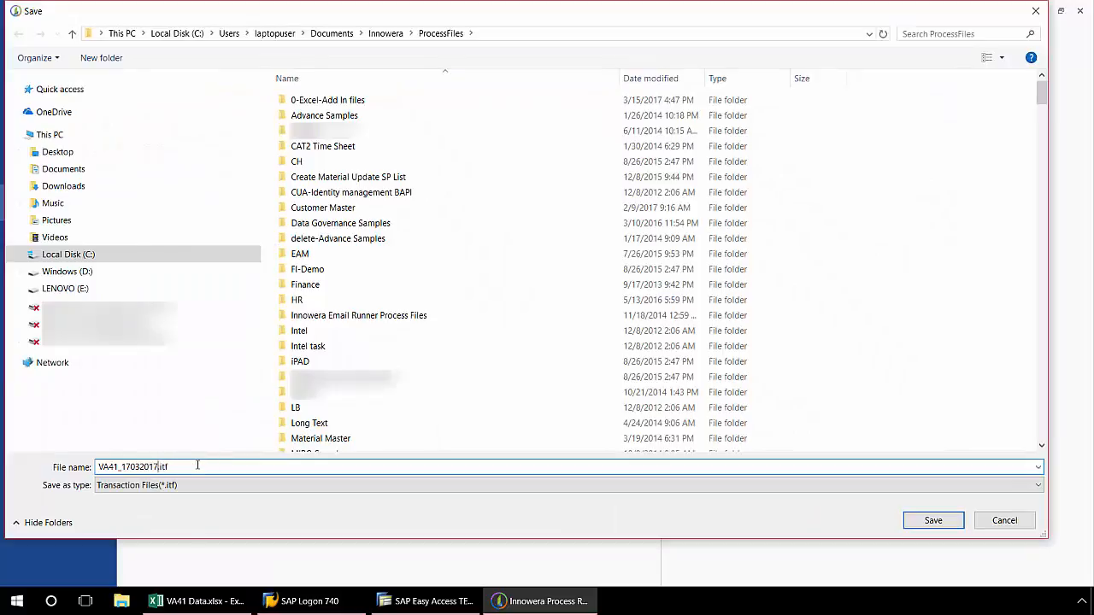
{"action": "key", "text": "BackSpace"}
{"action": "key", "text": "BackSpace"}
{"action": "key", "text": "BackSpace"}
{"action": "key", "text": "BackSpace"}
{"action": "key", "text": "BackSpace"}
{"action": "key", "text": "BackSpace"}
{"action": "key", "text": "BackSpace"}
{"action": "key", "text": "BackSpace"}
{"action": "key", "text": "BackSpace"}
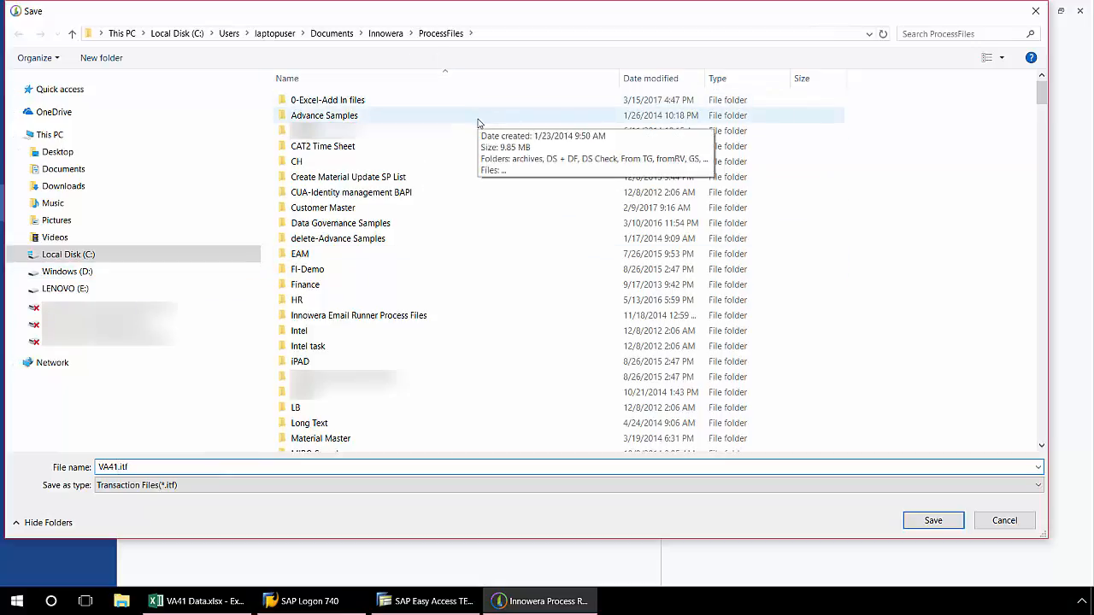
{"action": "left_click", "coordinate": [928, 522]}
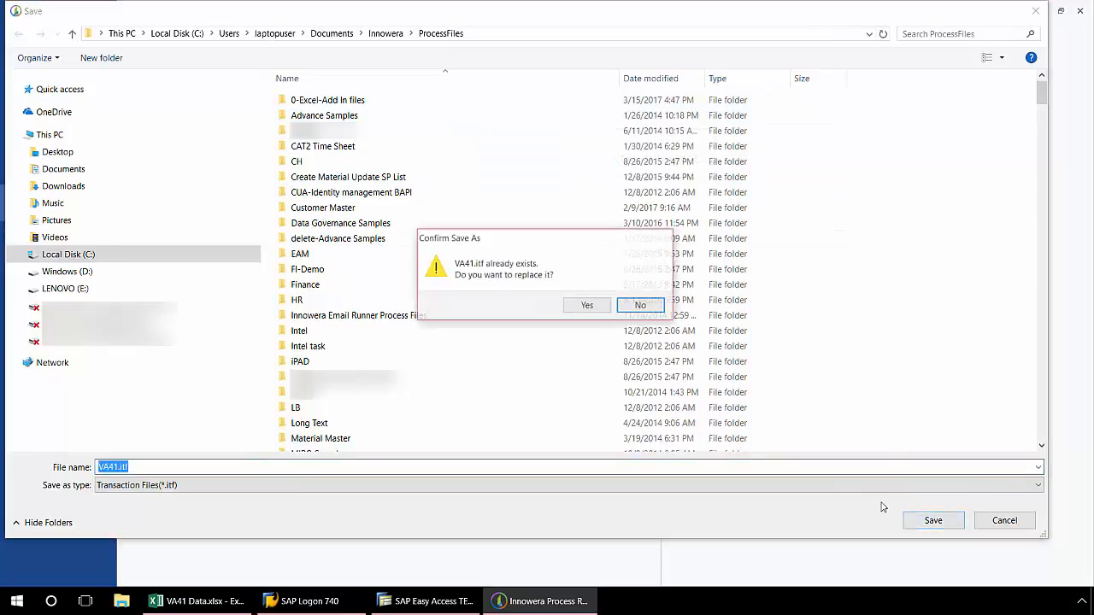
{"action": "left_click", "coordinate": [585, 305]}
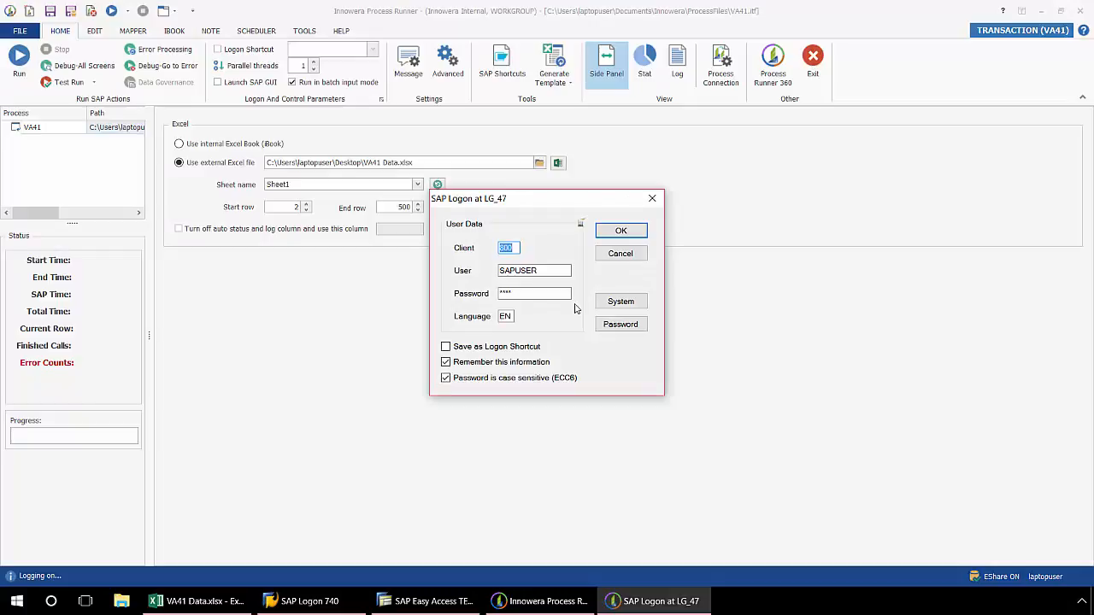
{"action": "left_click", "coordinate": [624, 231]}
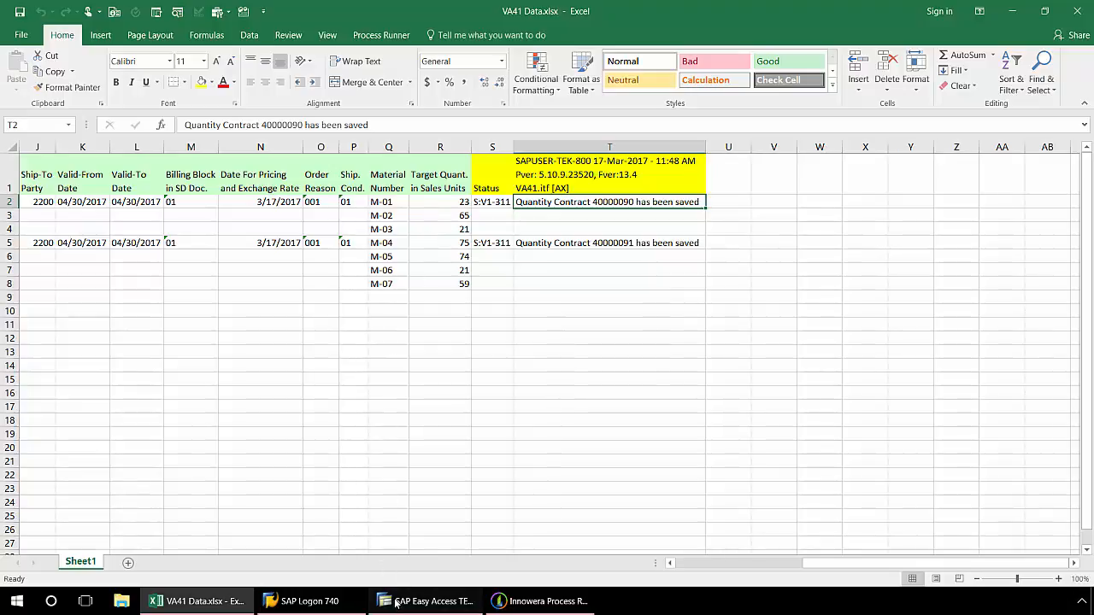
- Switch to SAP Easy Access, place its window beside the uploaded data and open transaction VA43
{"action": "left_click", "coordinate": [425, 601]}
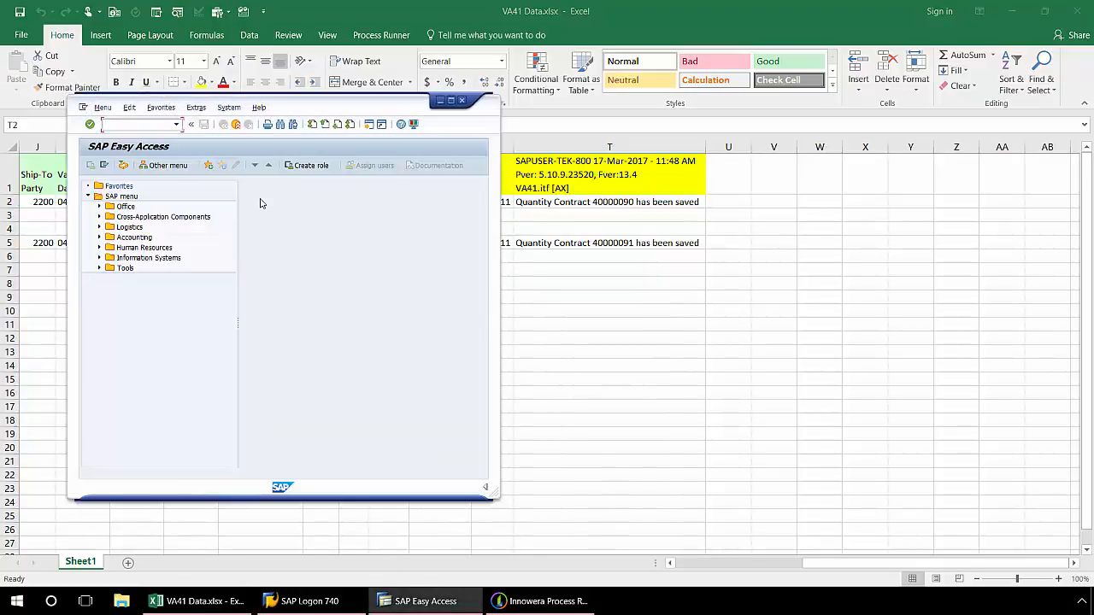
{"action": "type", "text": "VA43"}
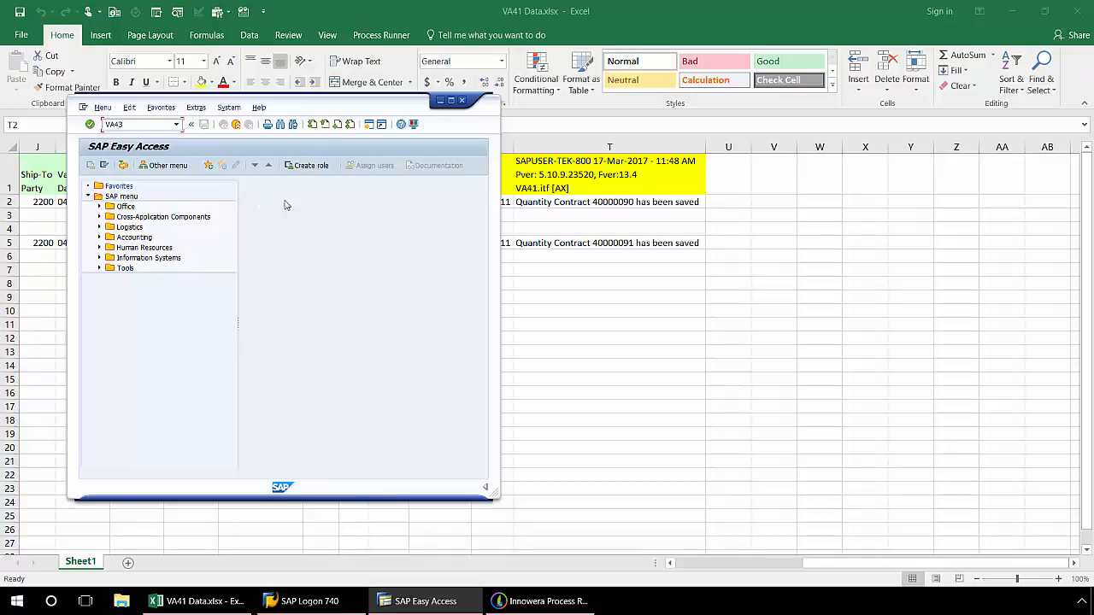
{"action": "left_click_drag", "start_coordinate": [350, 109], "coordinate": [940, 102]}
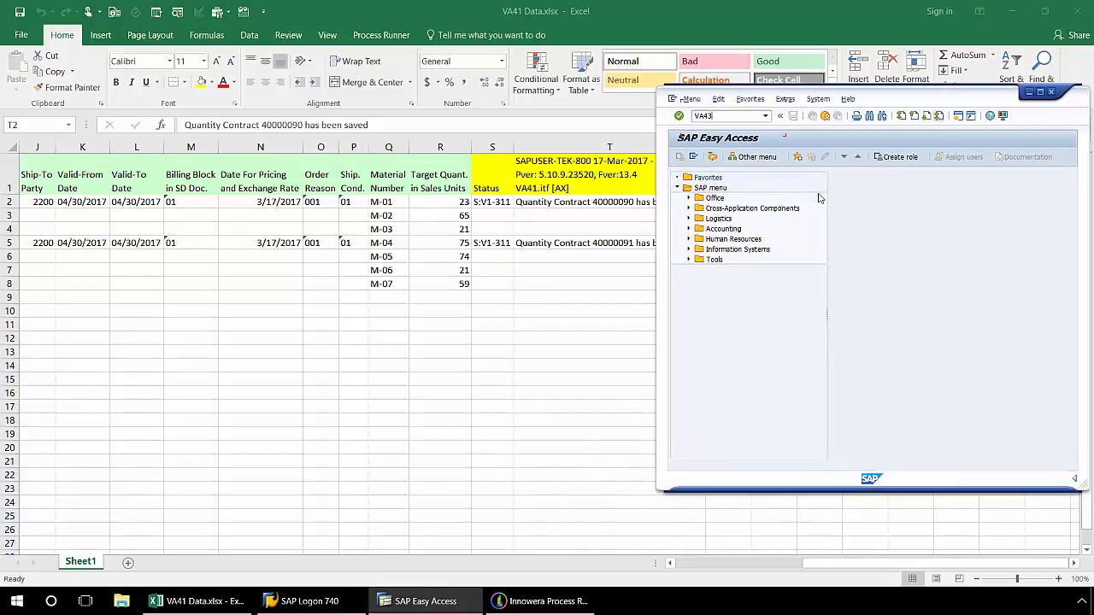
{"action": "key", "text": "Return"}
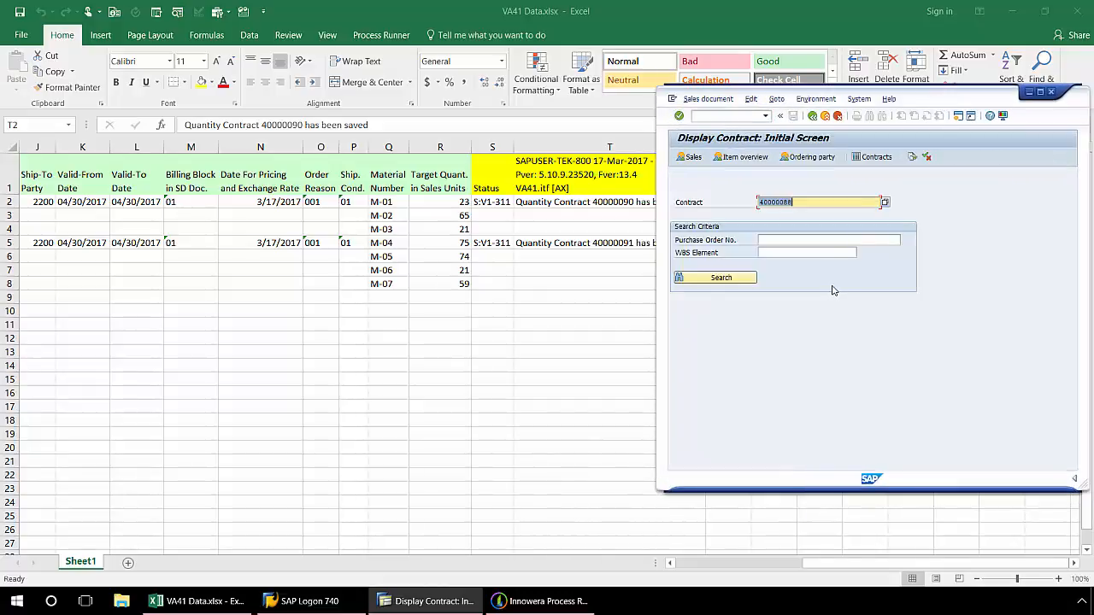
- Display the contract logged for the first uploaded data row and check its line items against the workbook
{"action": "left_click", "coordinate": [805, 202]}
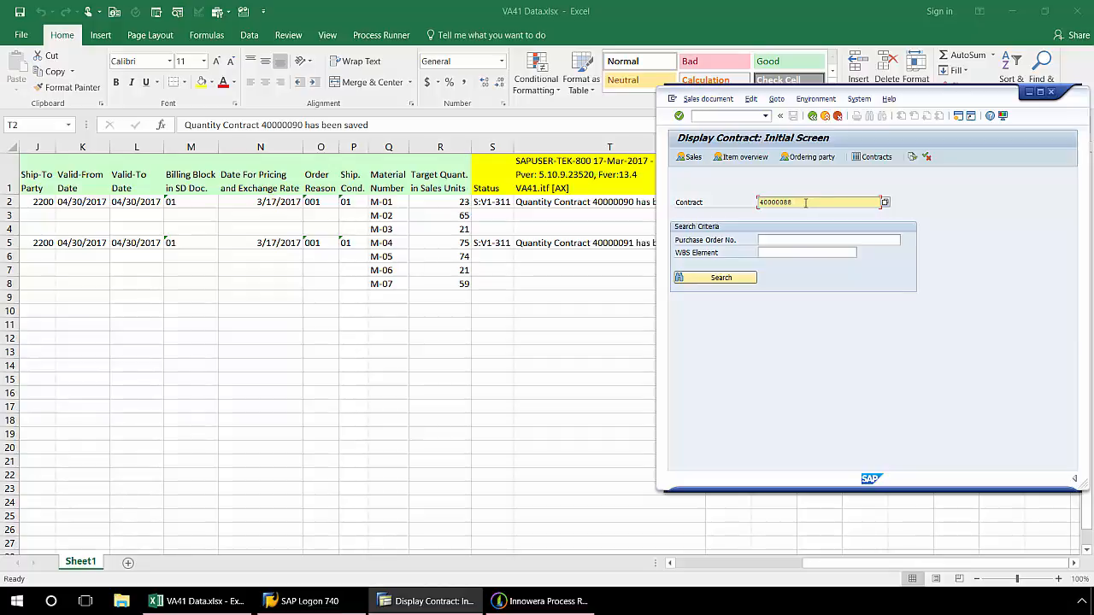
{"action": "key", "text": "BackSpace"}
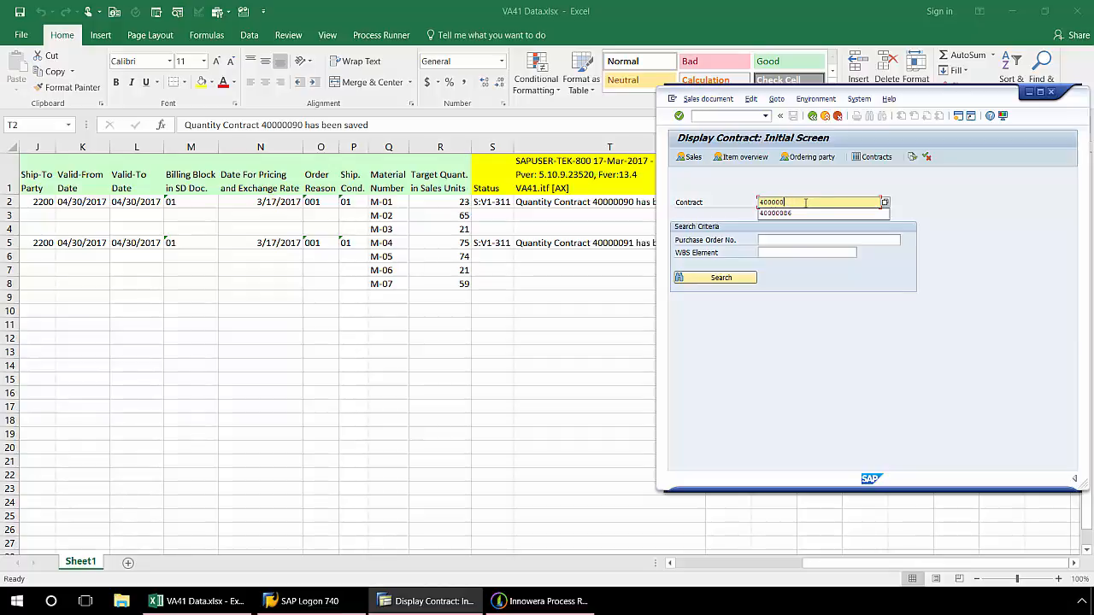
{"action": "type", "text": "90"}
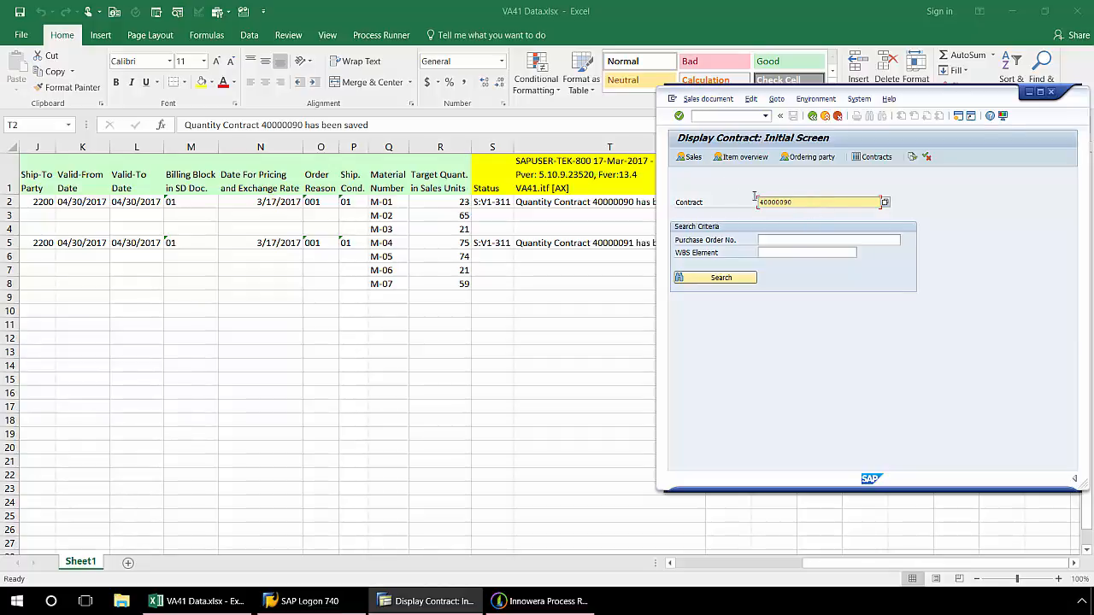
{"action": "left_click", "coordinate": [679, 116]}
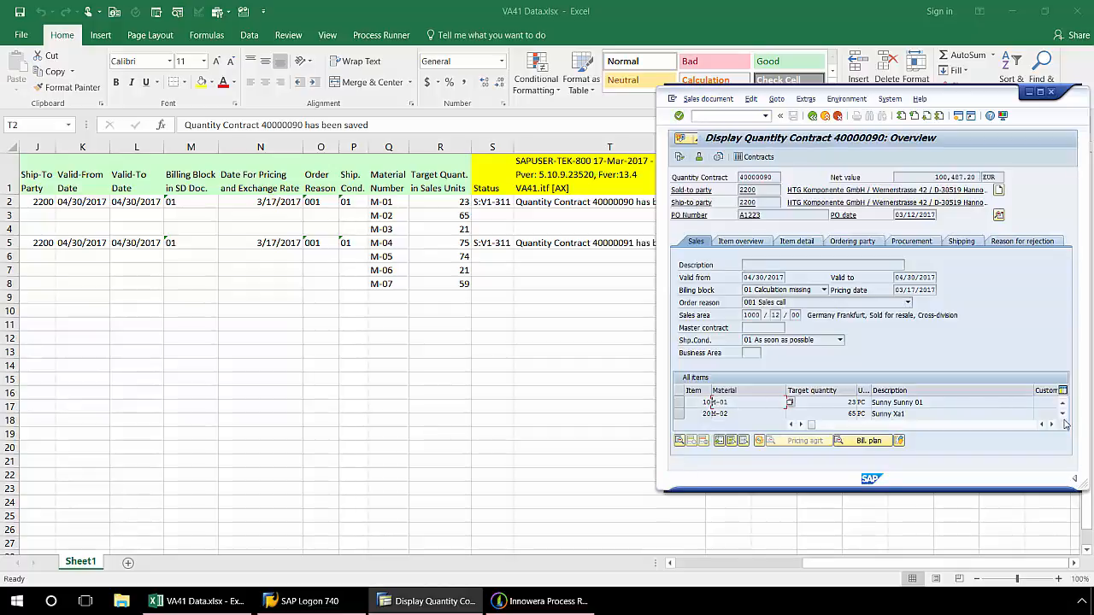
{"action": "left_click", "coordinate": [1062, 414]}
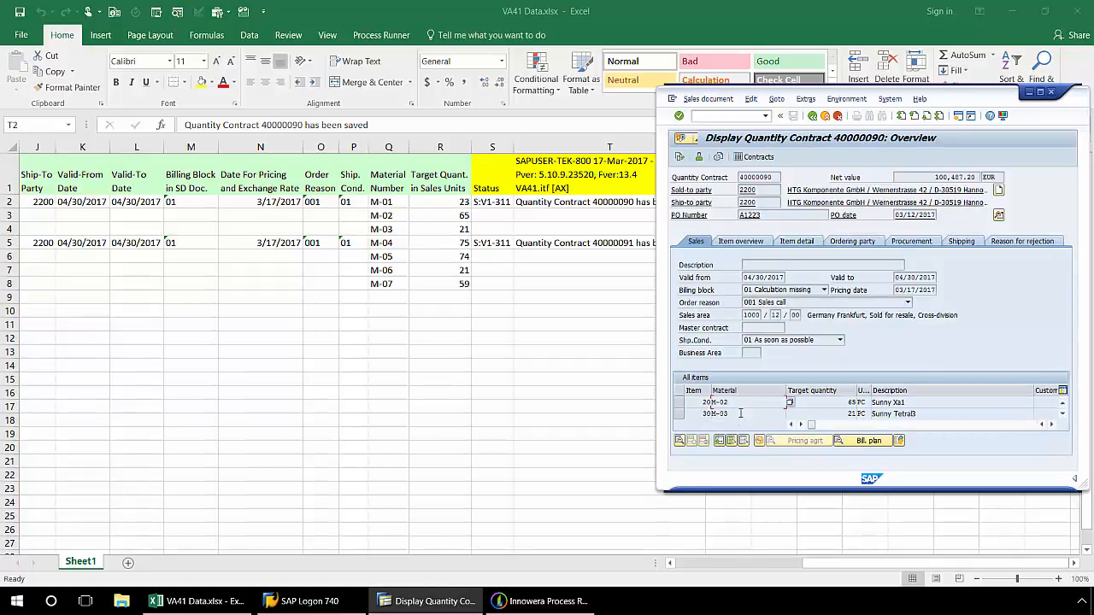